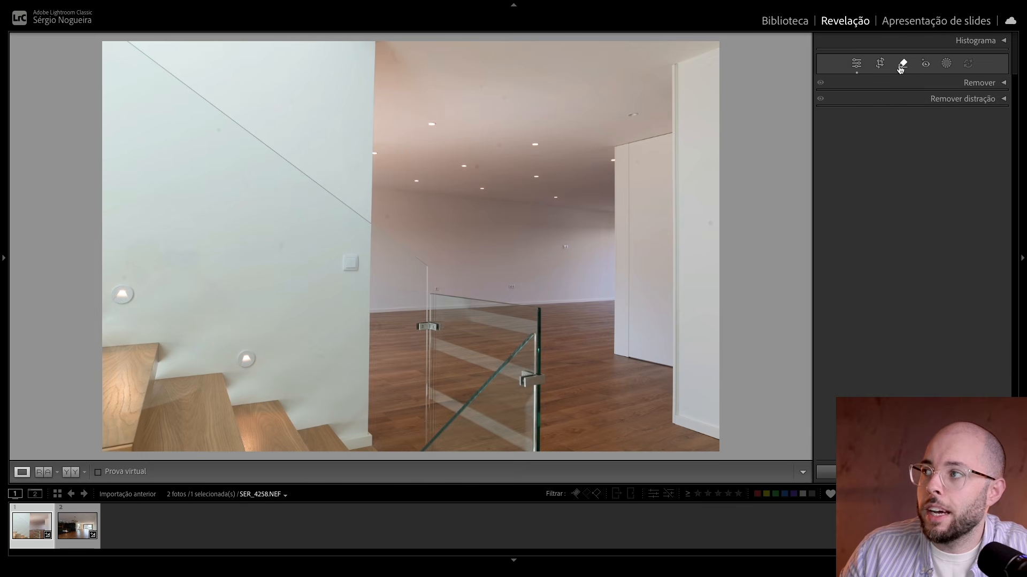
Step: Apply the automatic dust removal (Poeira) under Remover distração to the staircase photo SER_4258.NEF
click(983, 100)
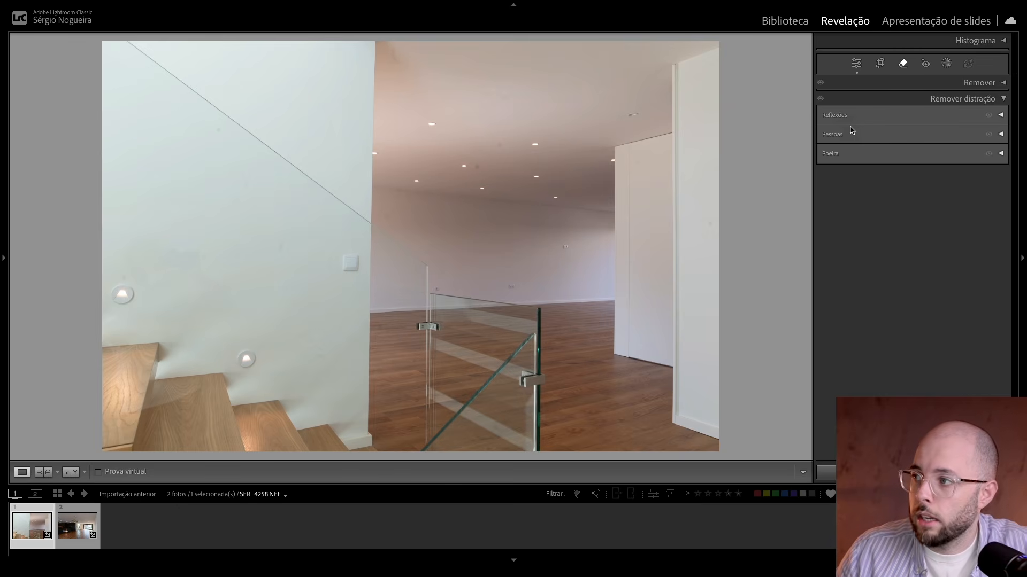
click(836, 154)
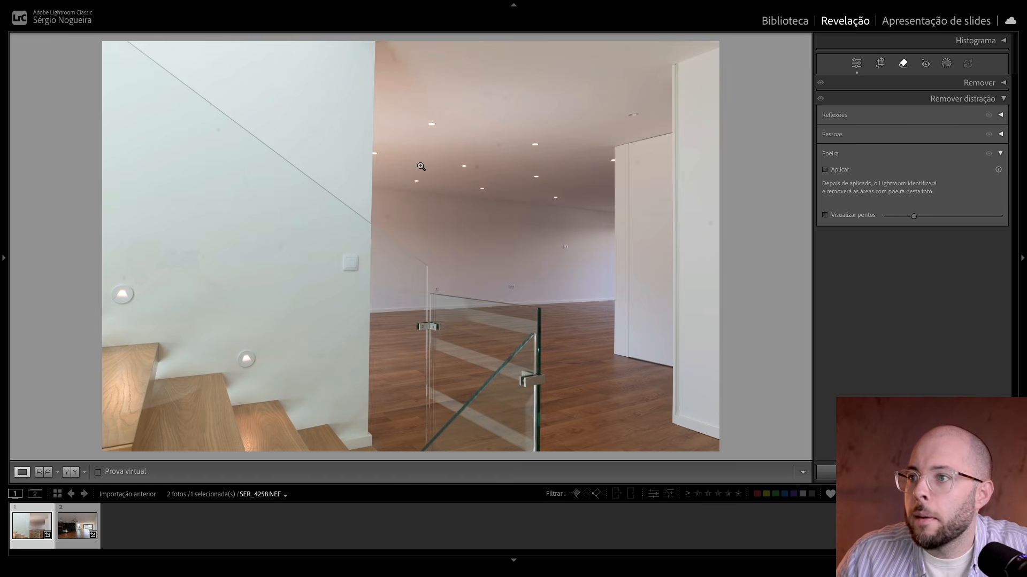
click(460, 159)
click(534, 181)
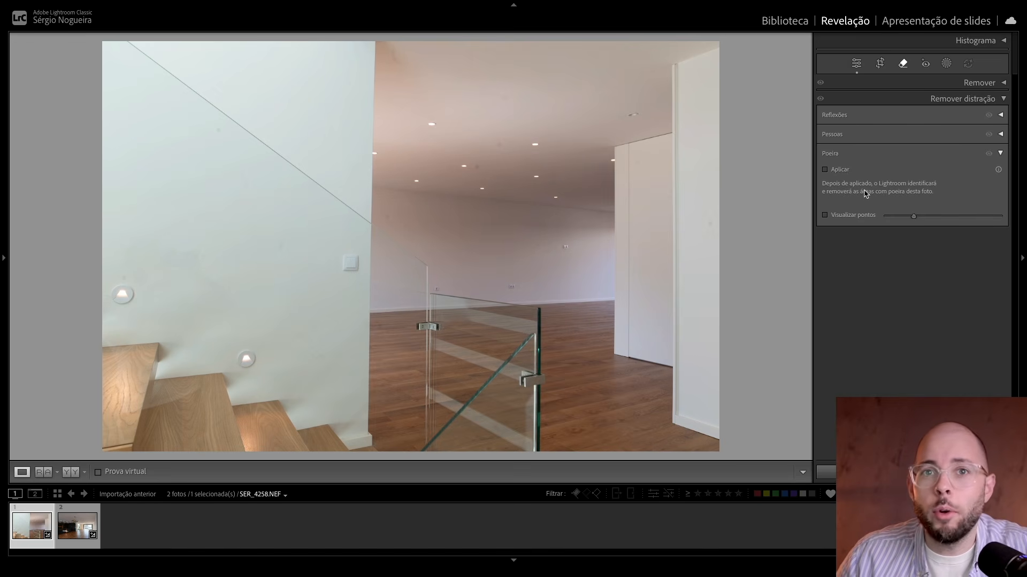
click(843, 170)
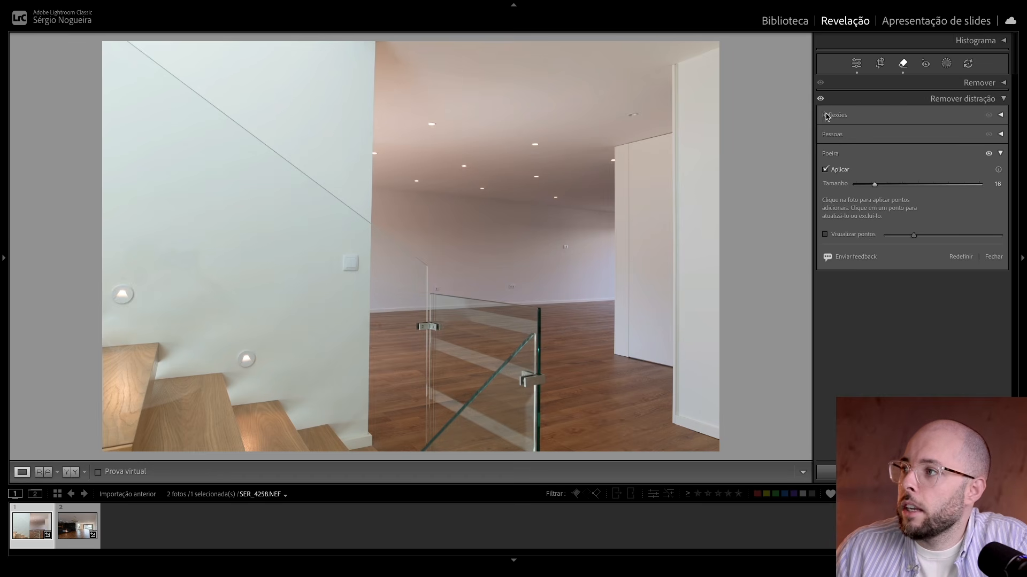
Step: Compare the photo with and without all distraction removal, inspecting the ceiling around the spotlights up close
click(820, 98)
click(820, 101)
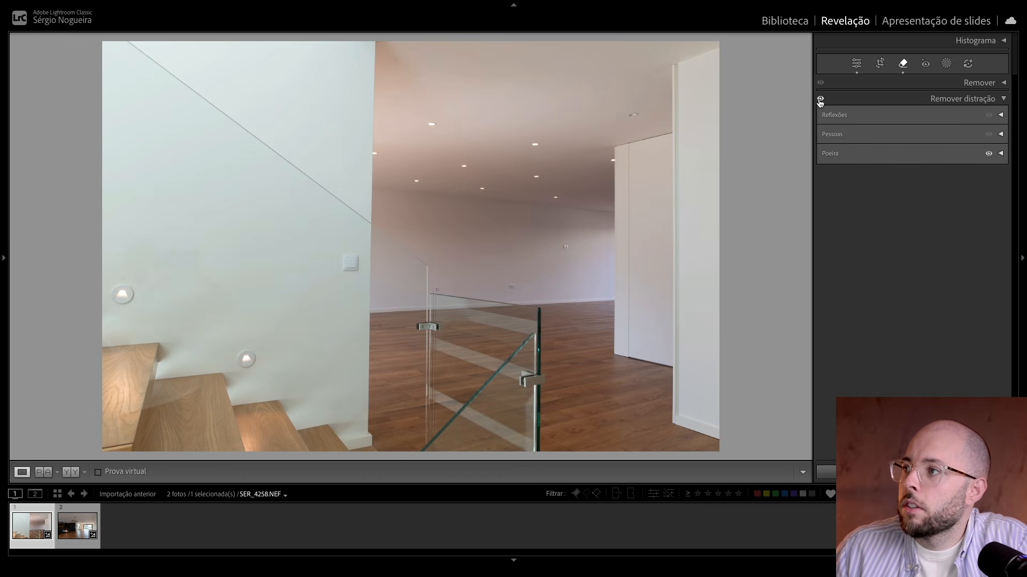
click(820, 100)
click(819, 101)
drag(533, 162, 657, 228)
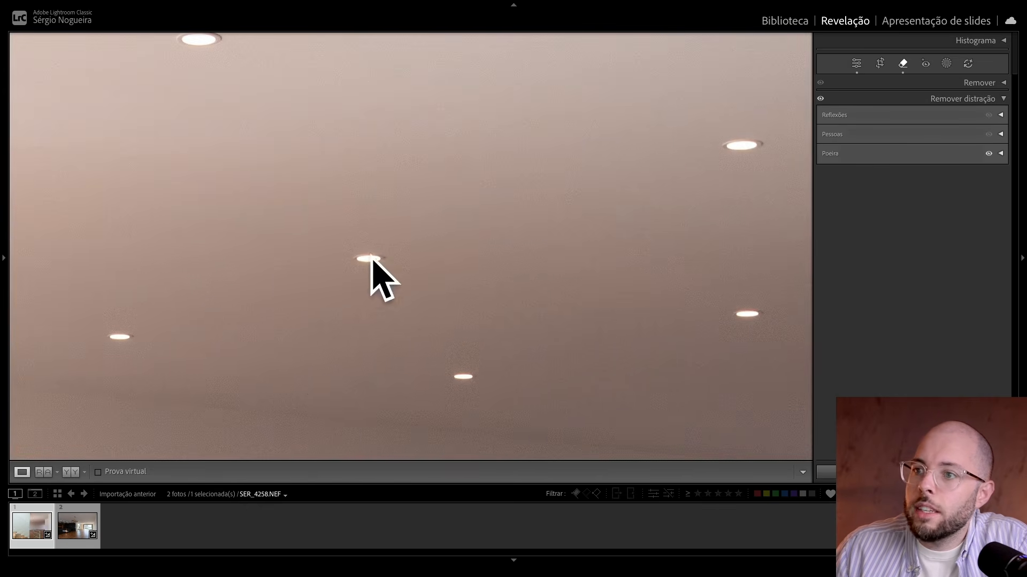
click(362, 279)
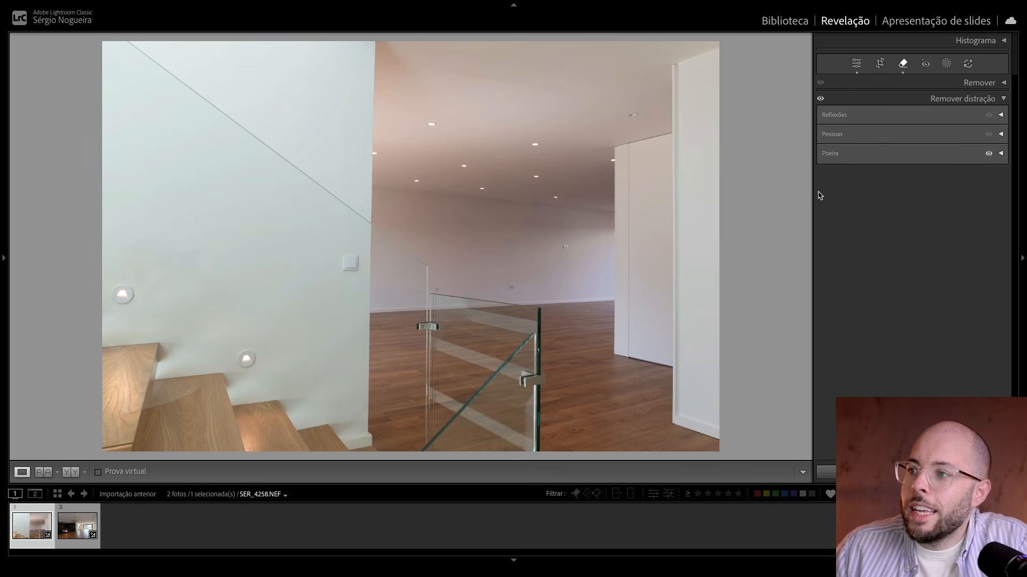
Step: Compare the dust removal hidden and shown, inspecting the white wall beside the door and the ceiling corner up close
click(989, 159)
click(989, 158)
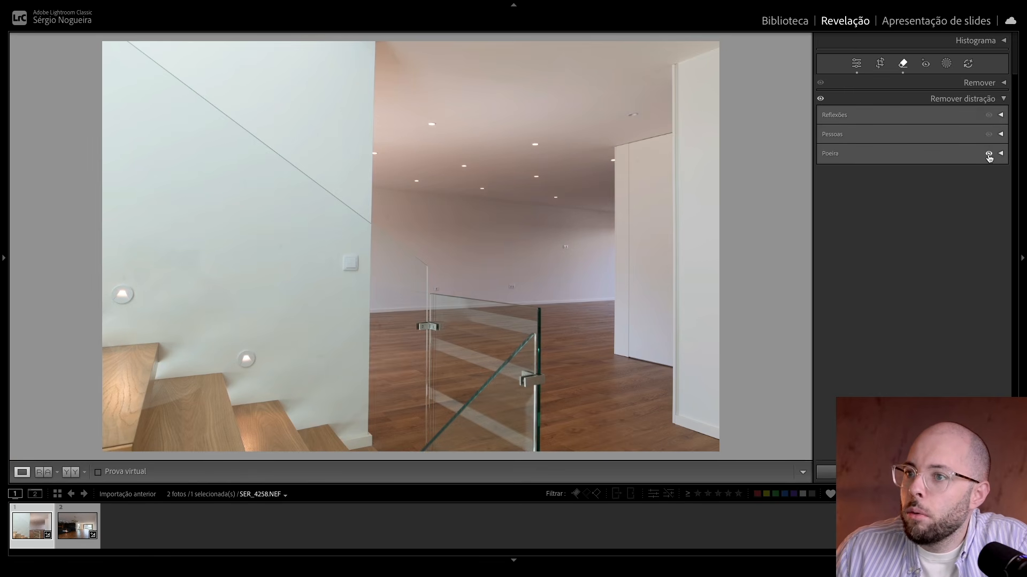
click(989, 159)
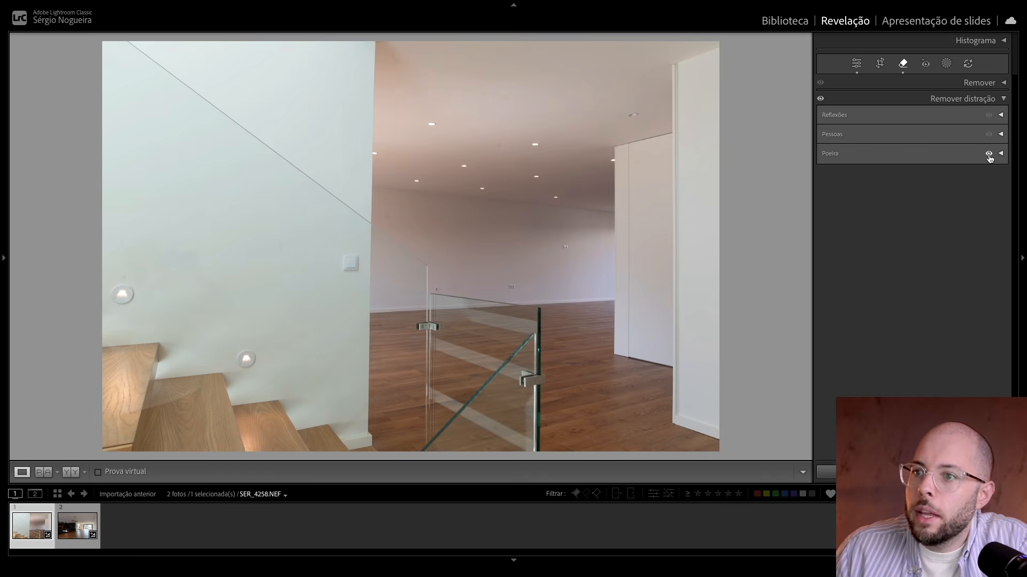
click(989, 158)
click(714, 225)
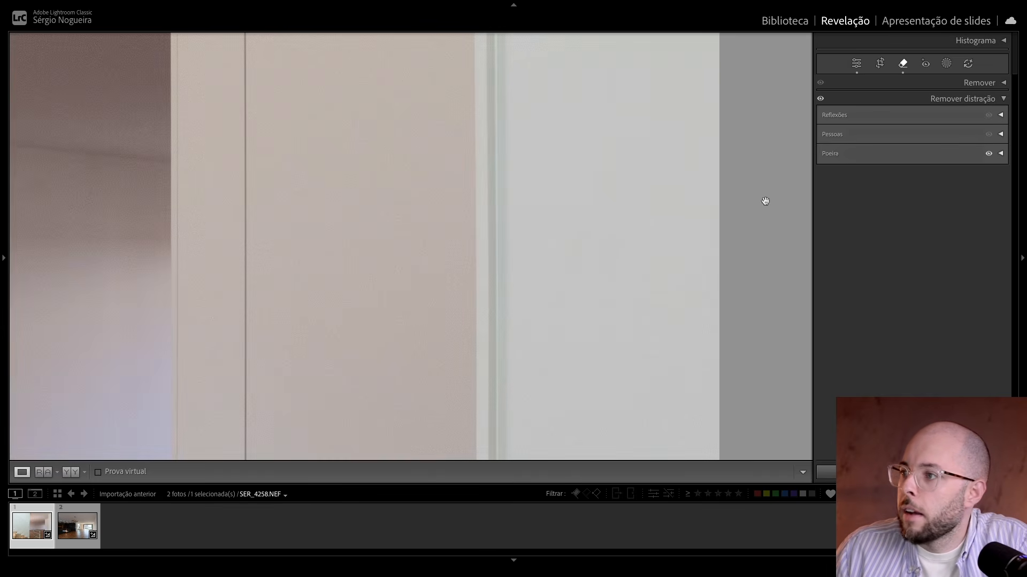
click(989, 157)
click(989, 157)
click(605, 165)
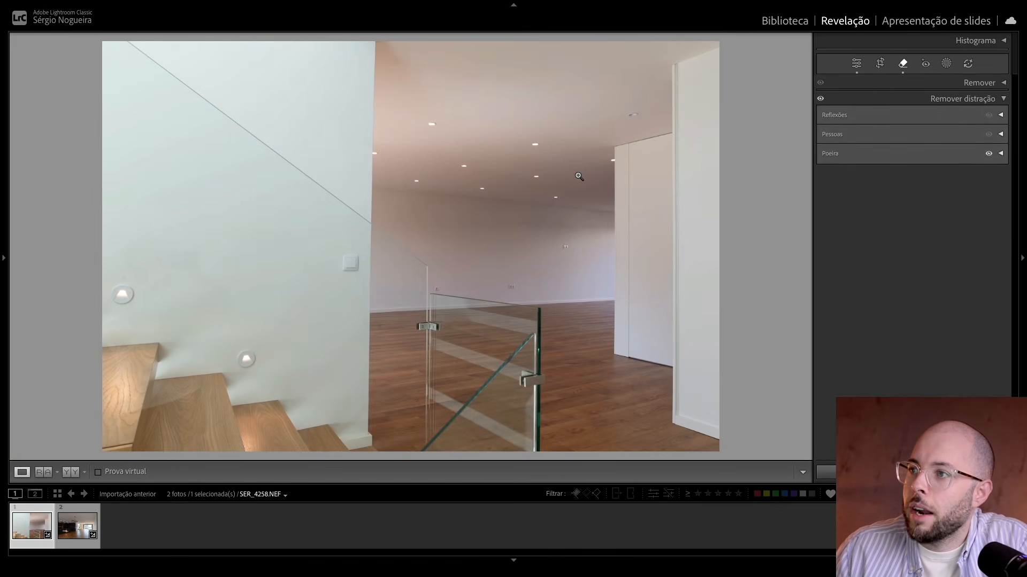
click(425, 54)
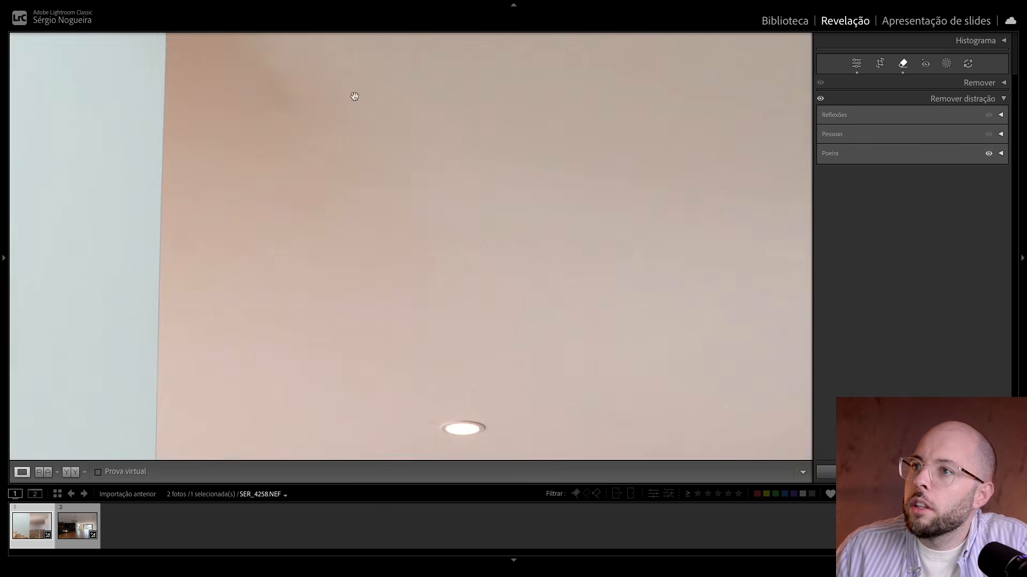
click(324, 136)
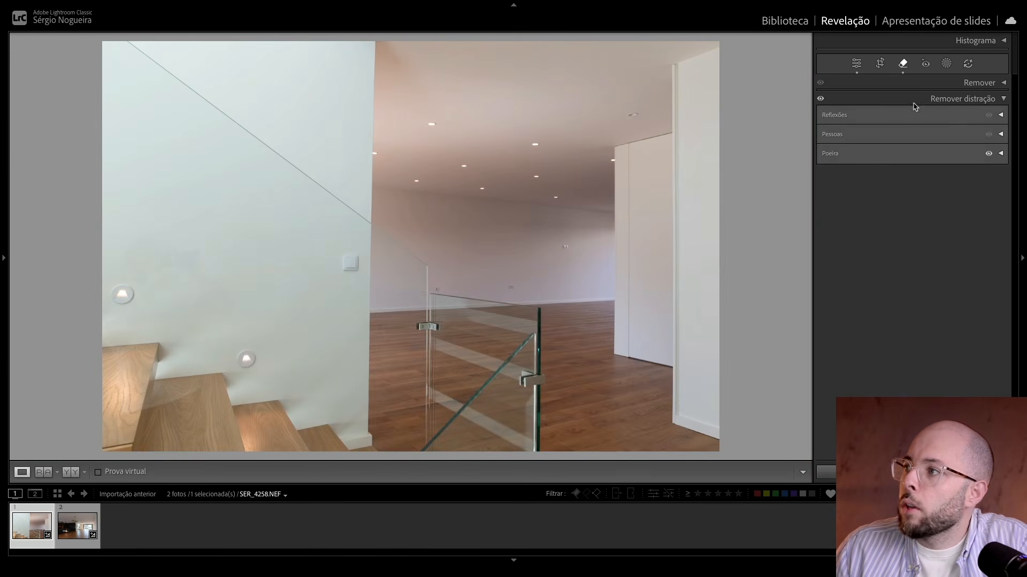
Step: Heal the leftover dust spot in the ceiling corner beside the stair wall using the Recuperar brush at size 9
click(959, 86)
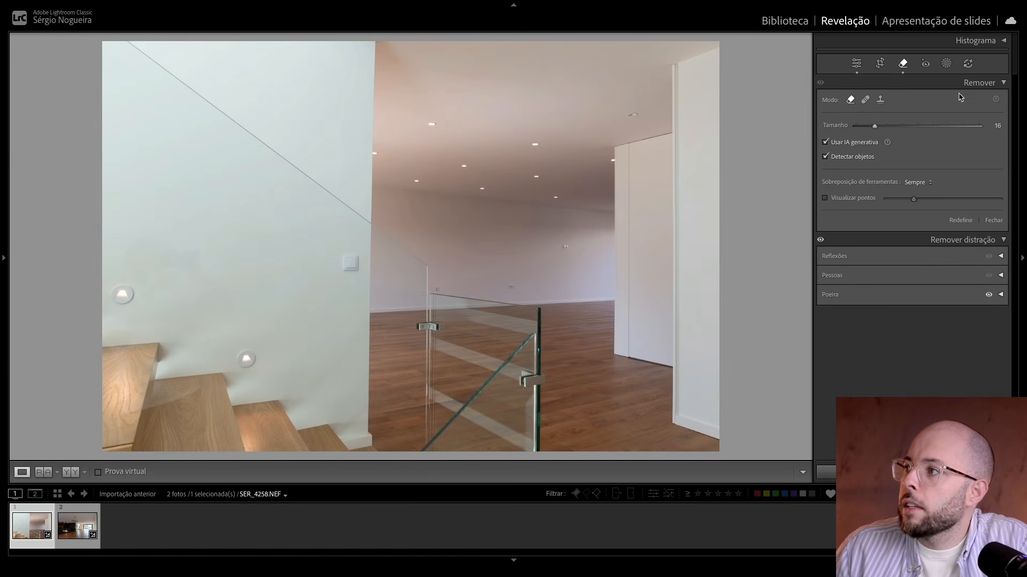
click(864, 100)
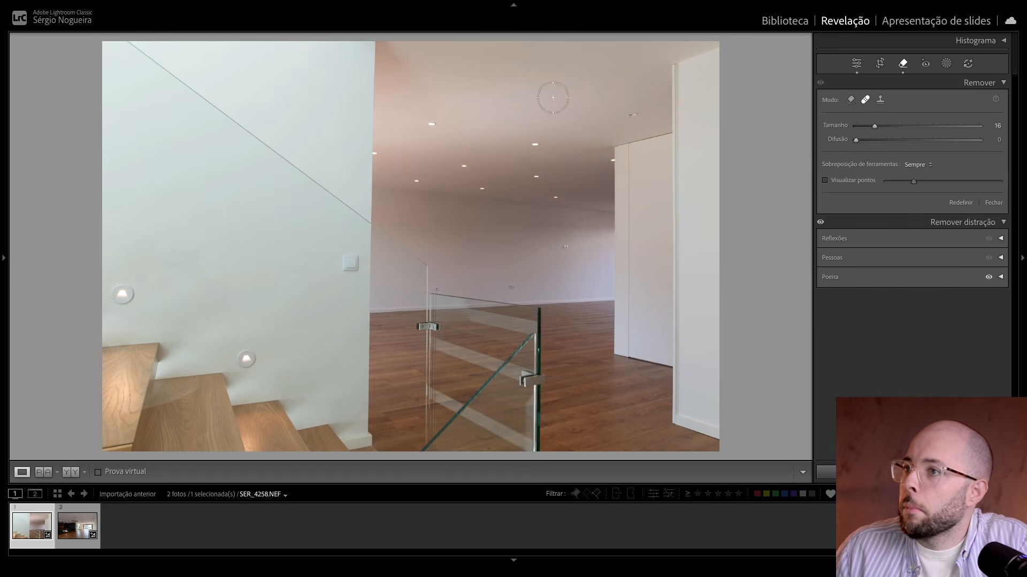
scroll(414, 70, down, 7)
click(394, 58)
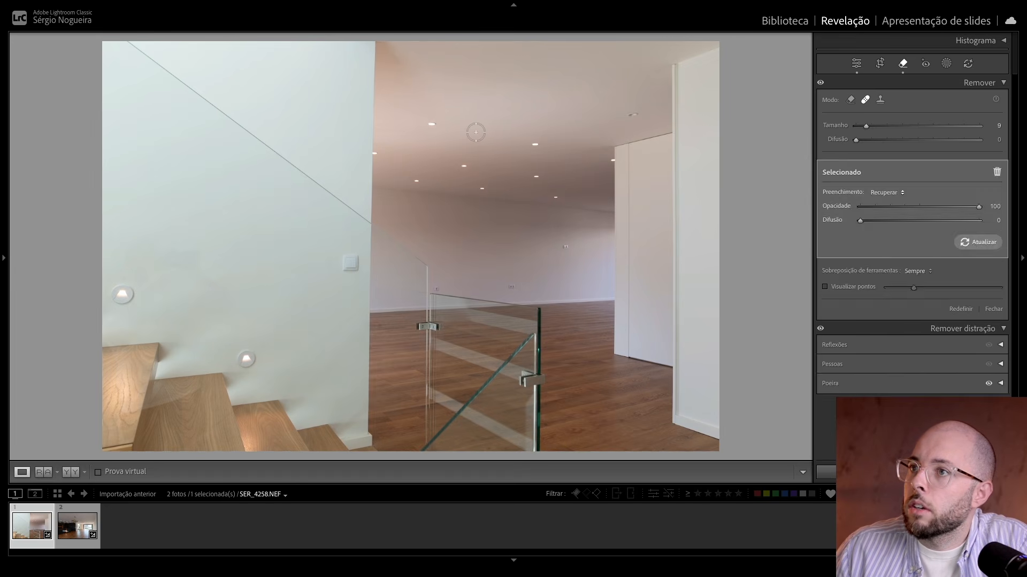
key(q)
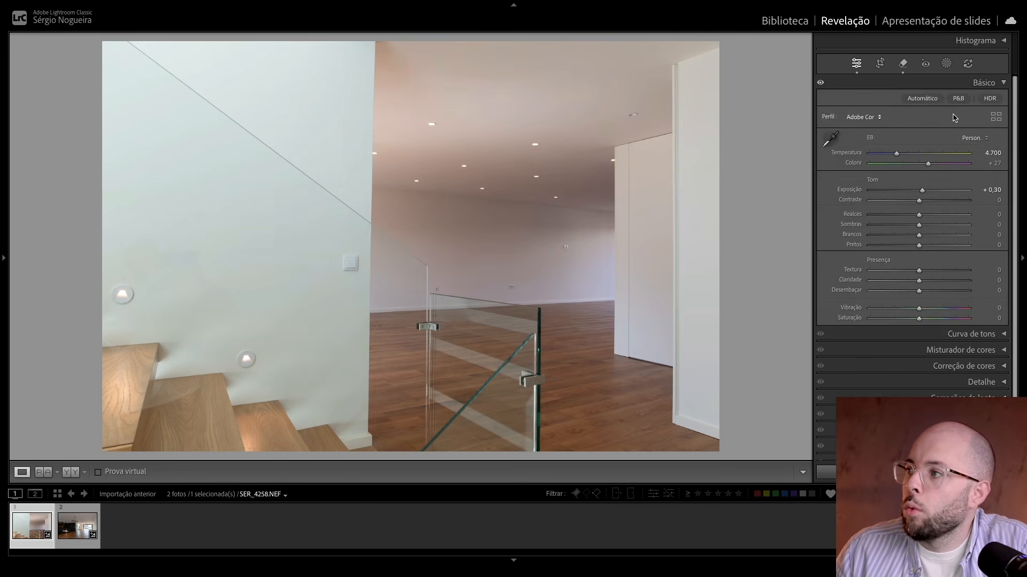
Step: Reopen the Poeira settings and compare the normal photo with the Visualizar pontos view
click(903, 63)
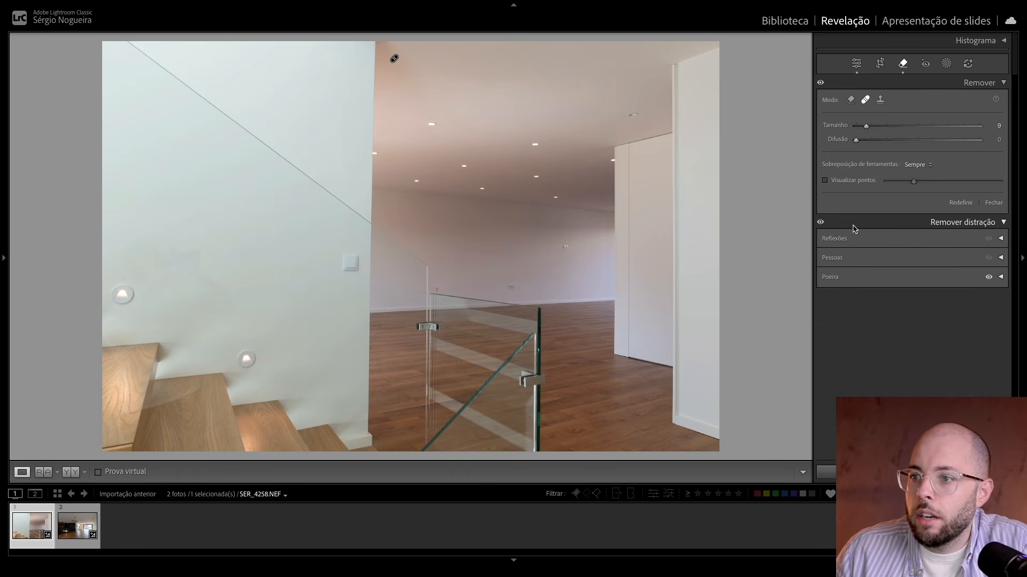
click(926, 279)
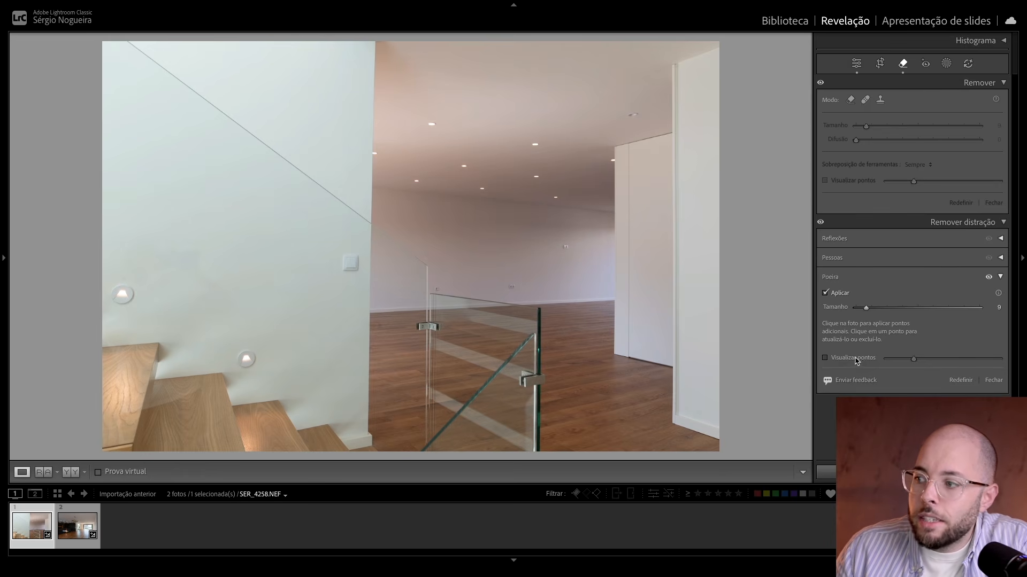
click(830, 359)
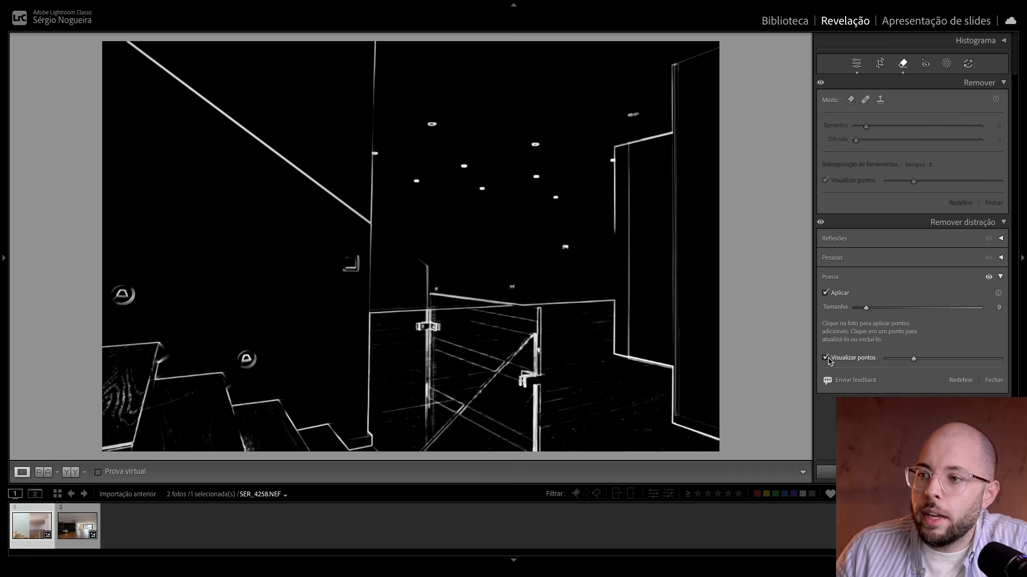
click(835, 362)
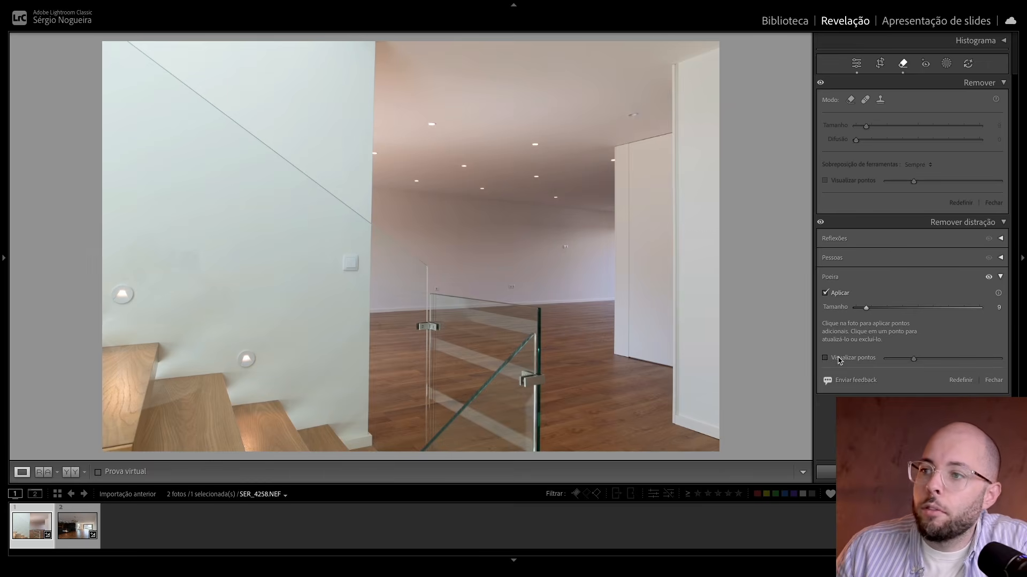
click(840, 362)
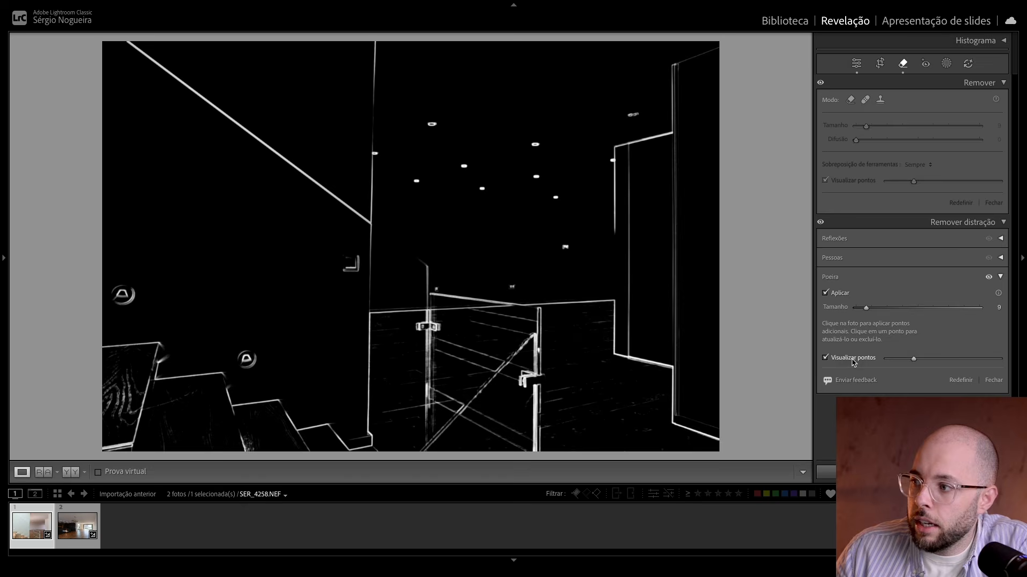
click(852, 359)
click(852, 359)
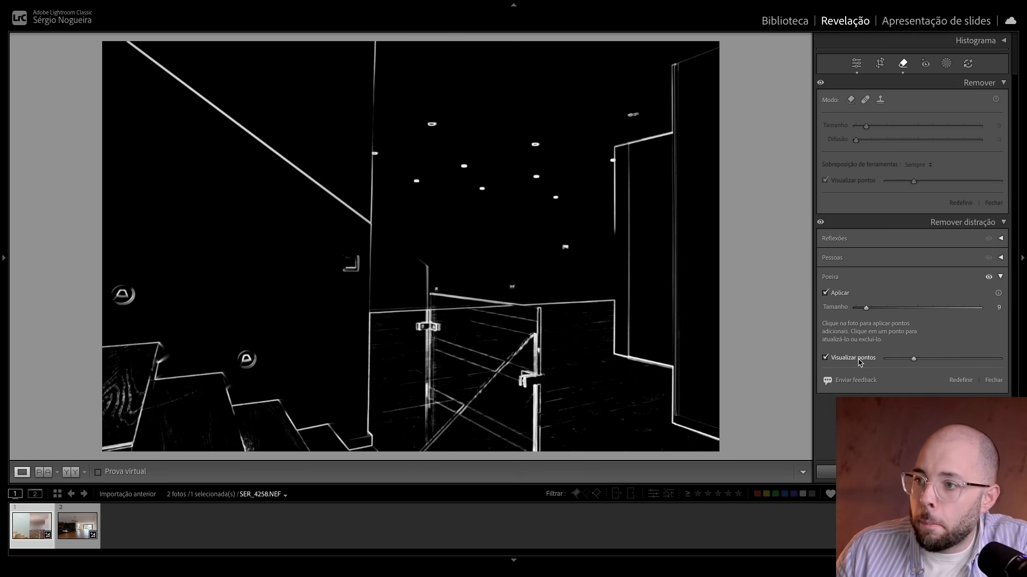
Step: Raise the Visualizar pontos threshold and compare the spots with dust removal off and on, leaving it applied
click(841, 294)
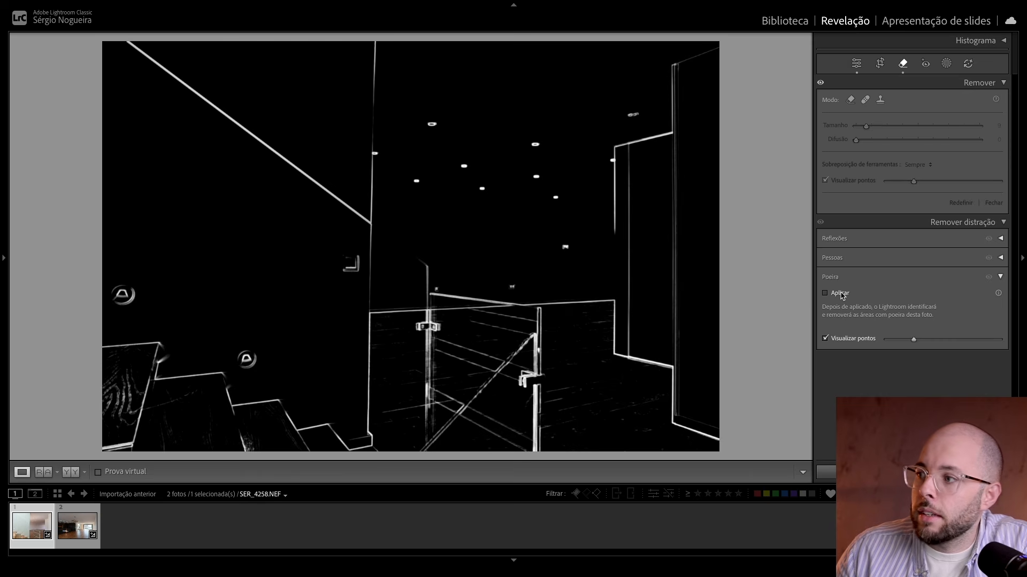
click(840, 294)
click(840, 294)
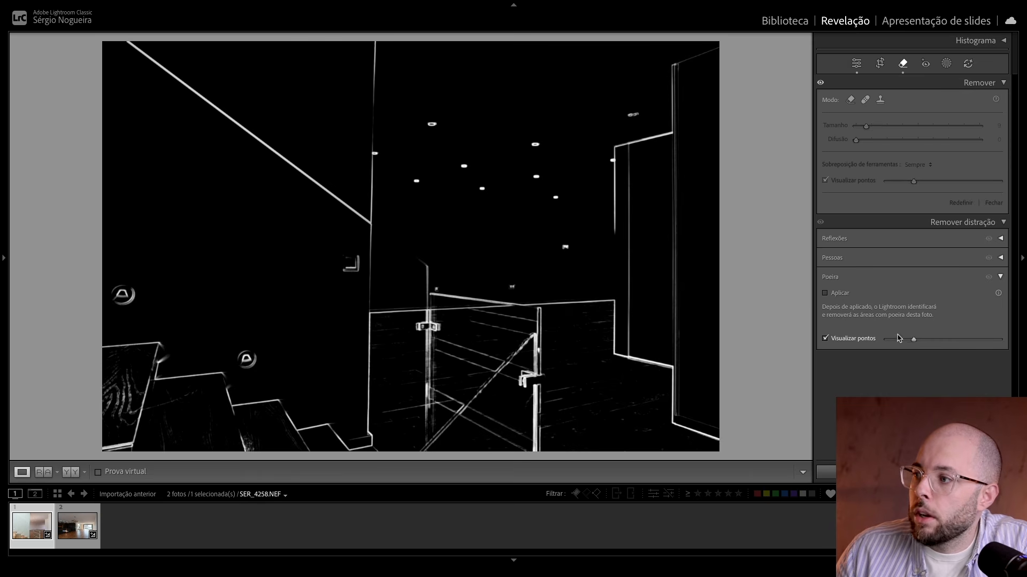
drag(914, 339, 962, 345)
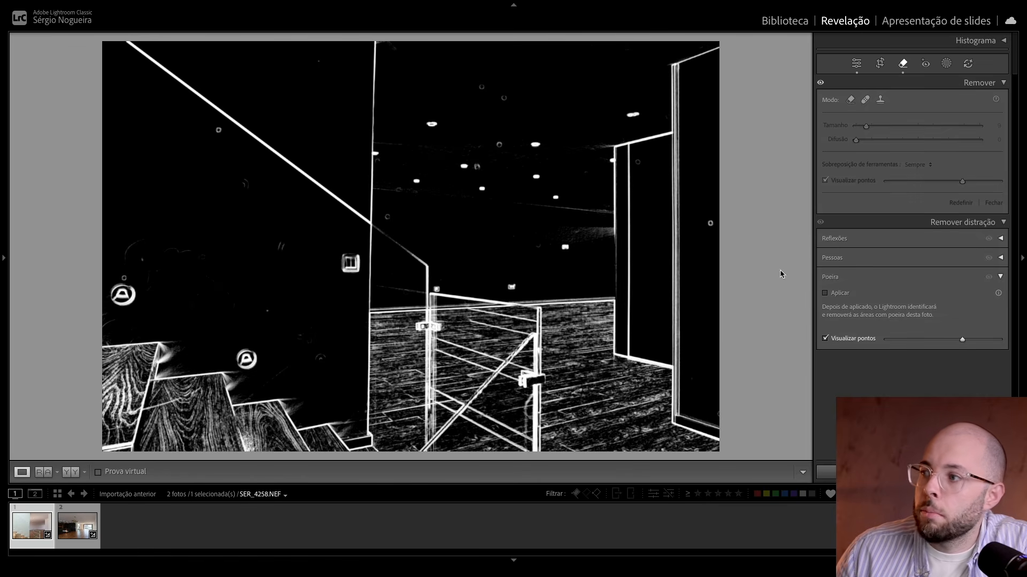
click(825, 293)
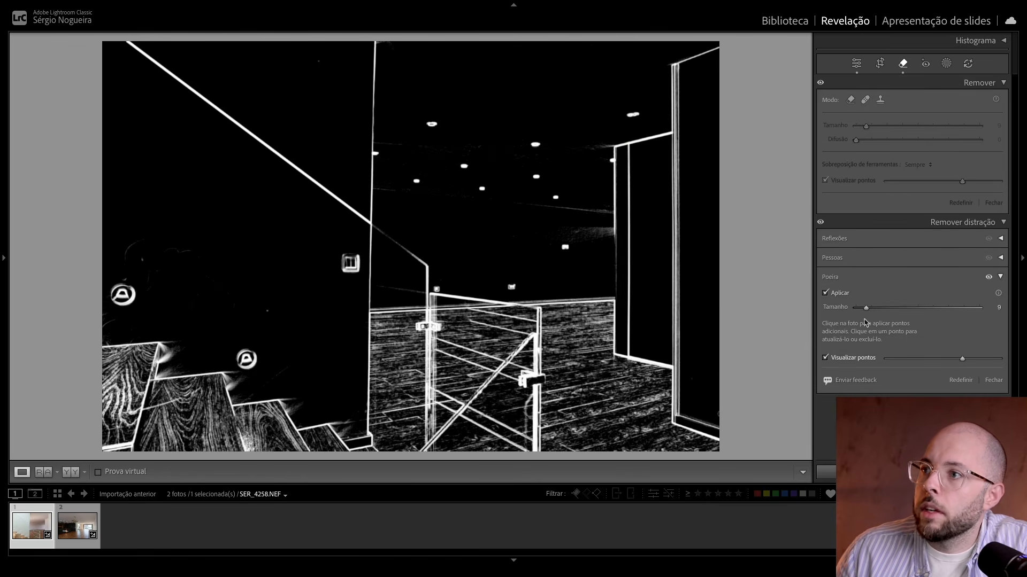
Step: Lower the Visualizar pontos threshold to check for remaining spots, then turn the visualization off and leave the removal tool
mouse_move(961, 359)
mouse_down()
mouse_move(889, 355)
mouse_move(957, 364)
mouse_move(898, 360)
mouse_move(946, 360)
mouse_up()
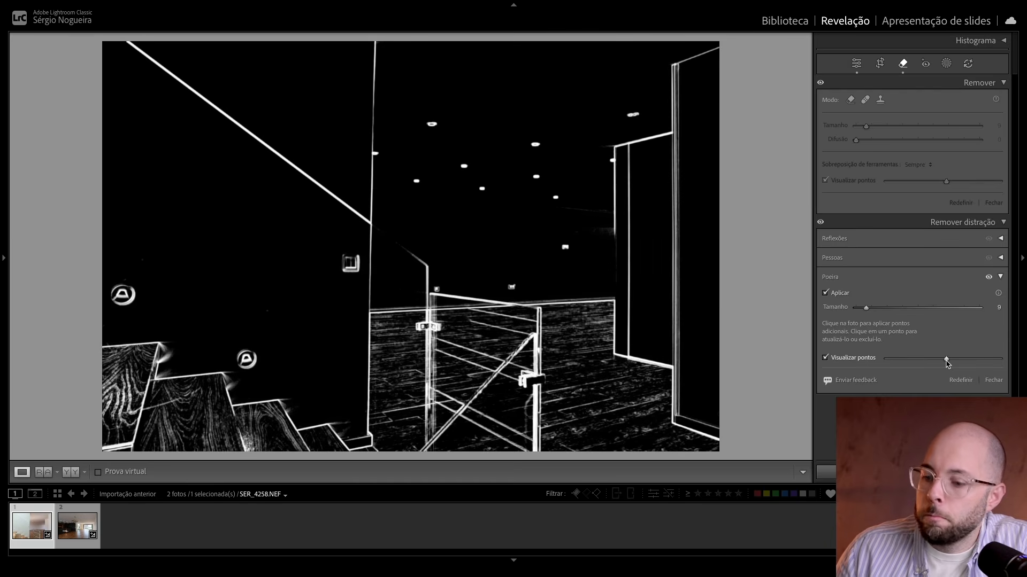
click(850, 358)
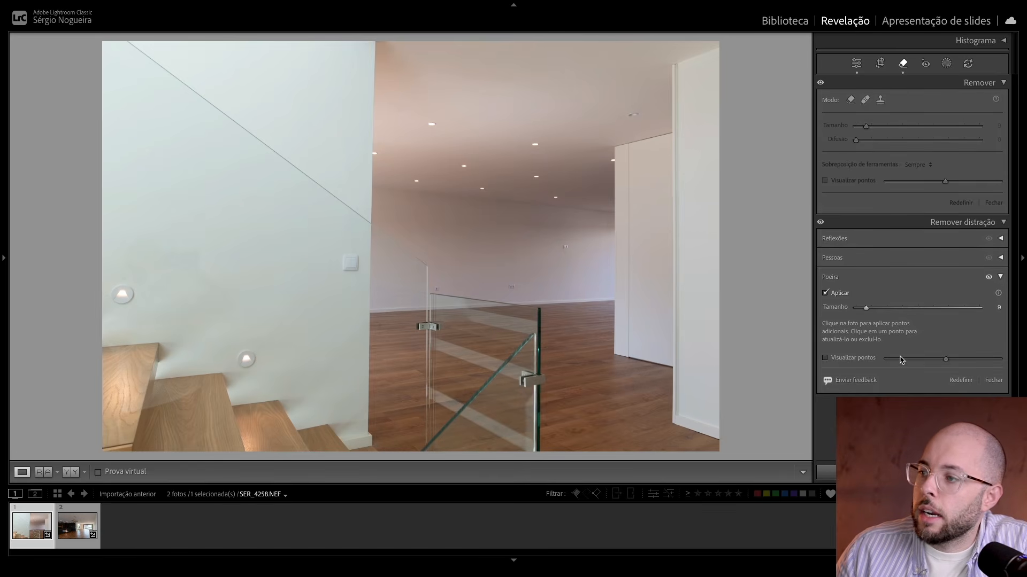
click(850, 362)
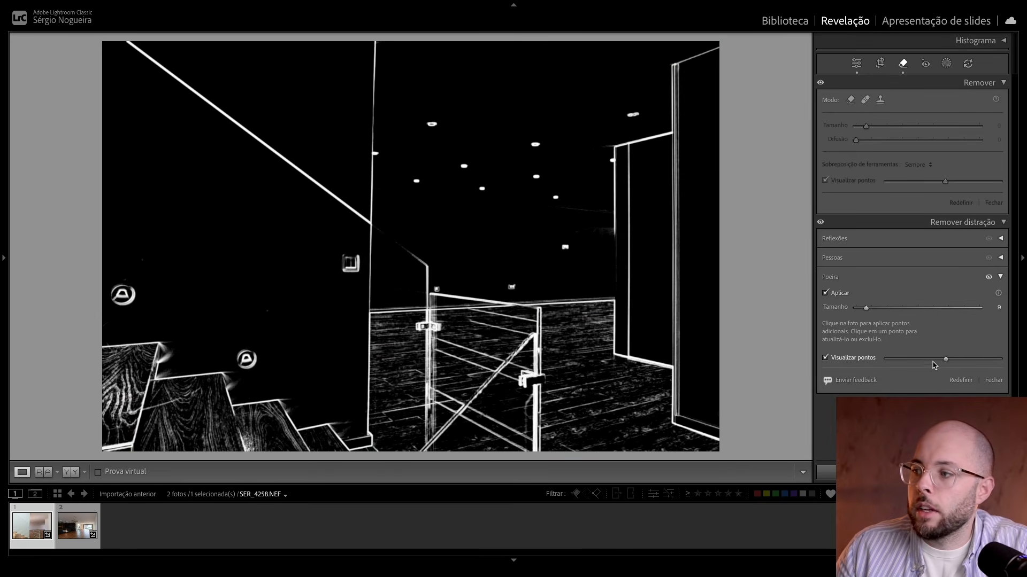
drag(946, 359, 937, 358)
click(843, 362)
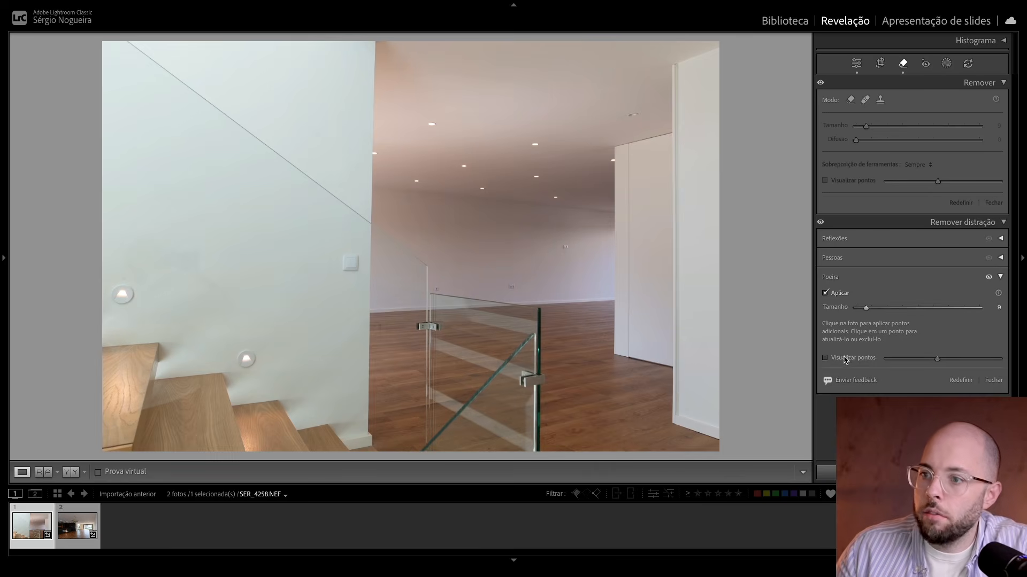
key(q)
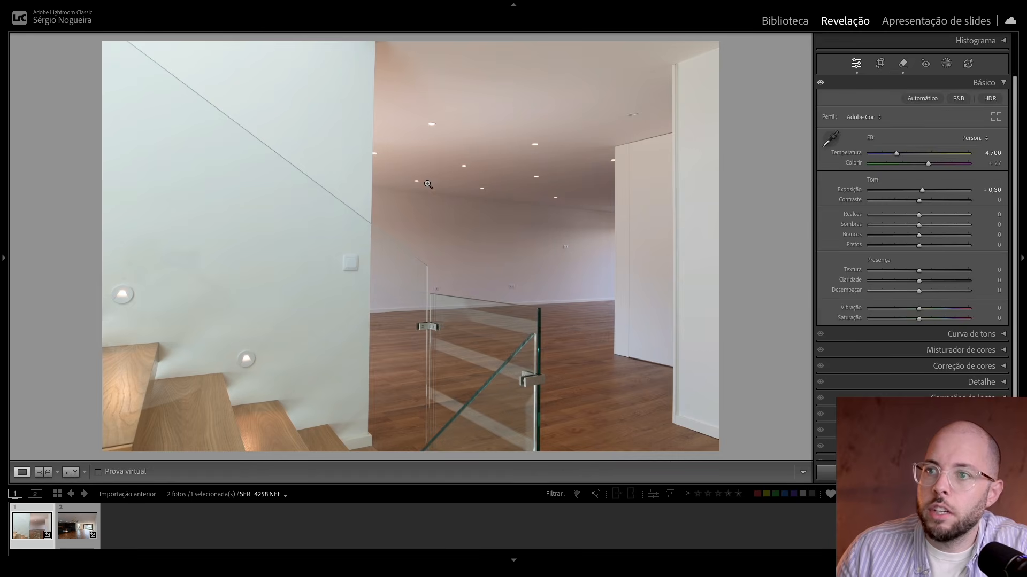
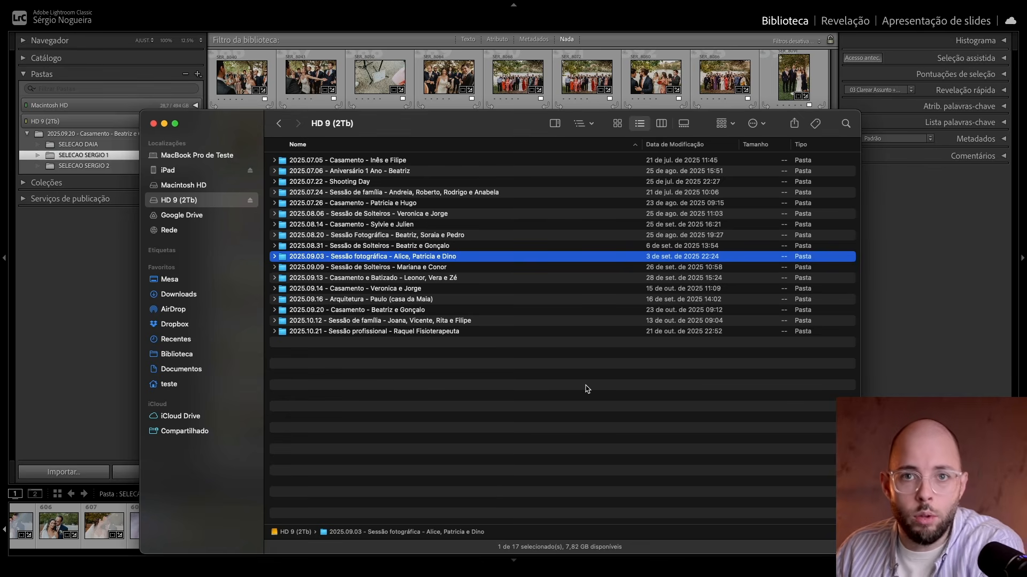
Step: Load the 2025.09.03 photo session folder from the HD 9 (2Tb) drive into the Lightroom Classic import, with its subfolders included
drag(406, 130, 429, 204)
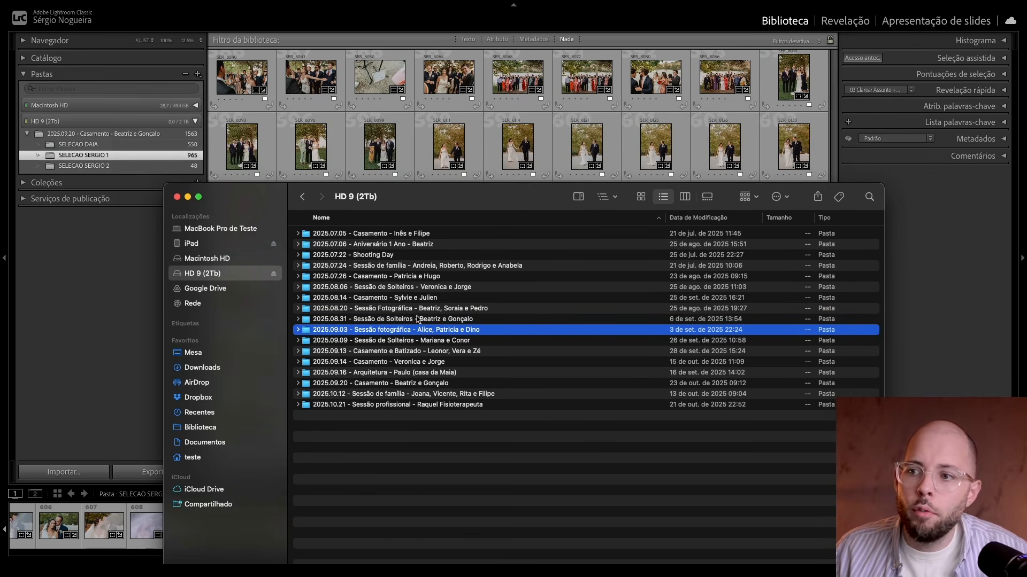
drag(416, 329, 506, 170)
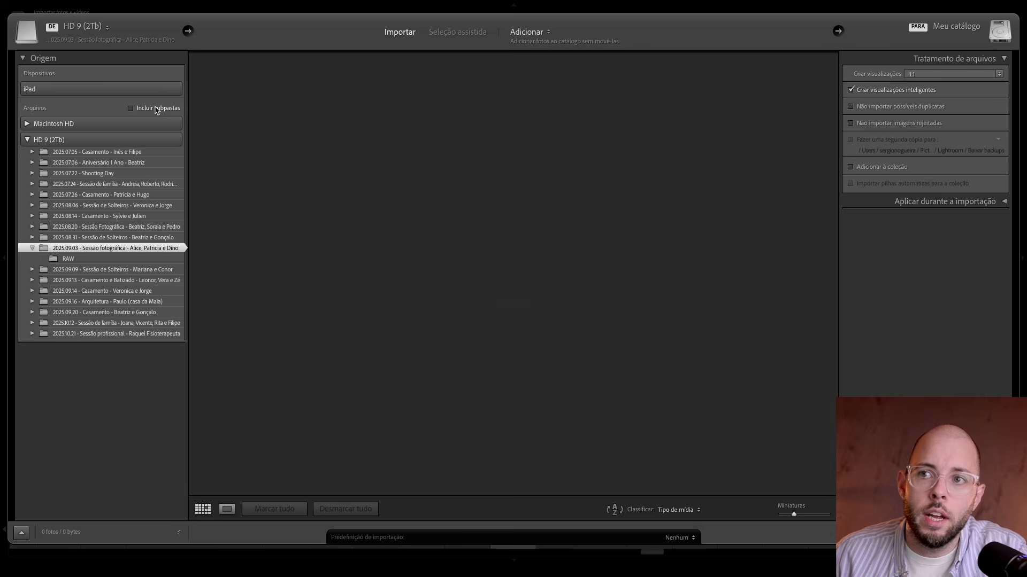
click(154, 110)
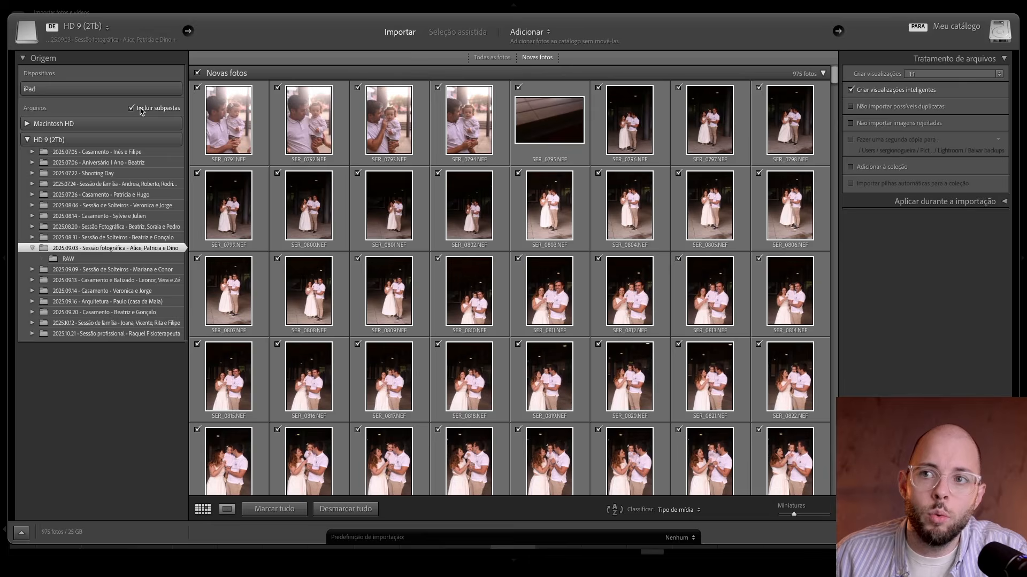
click(140, 110)
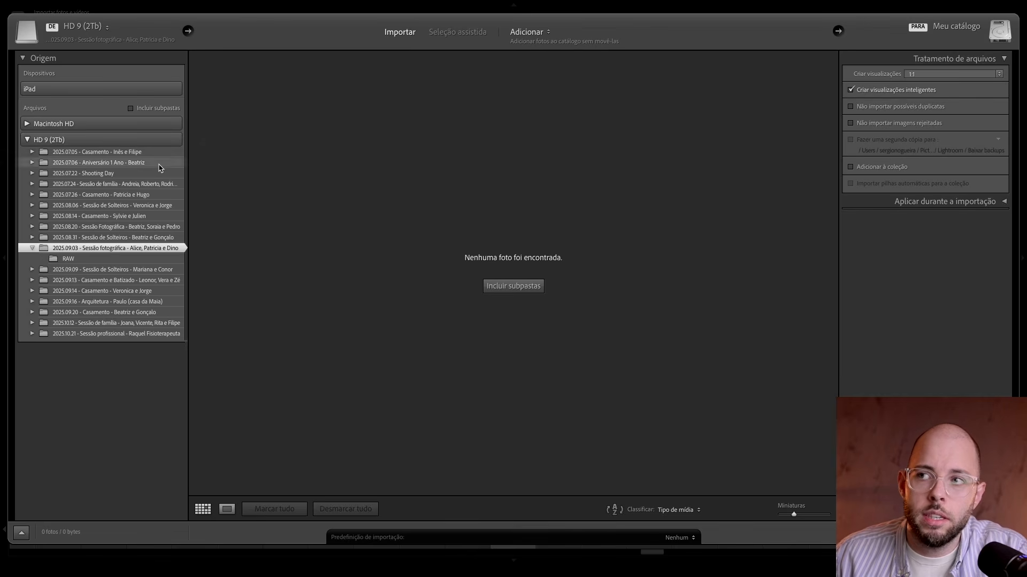
click(153, 110)
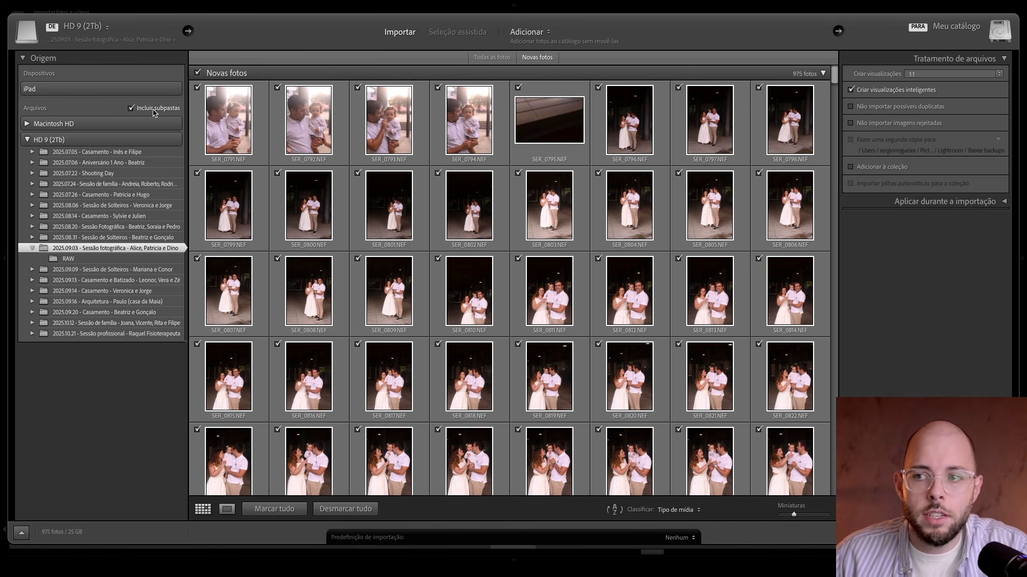
scroll(456, 306, down, 5)
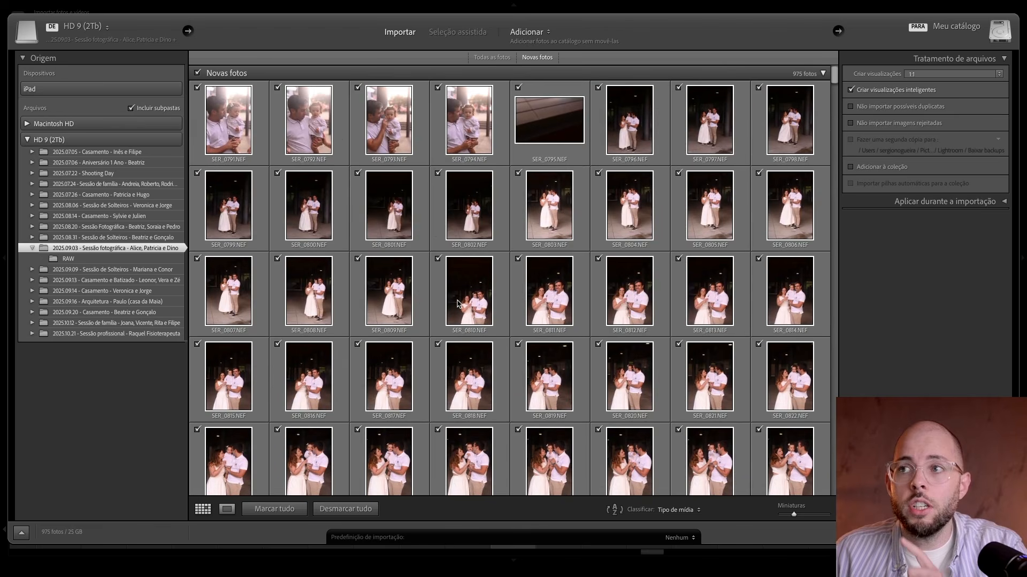
Step: Open Seleção assistida for the session's photos and turn on the Olhos abertos criterion
click(454, 32)
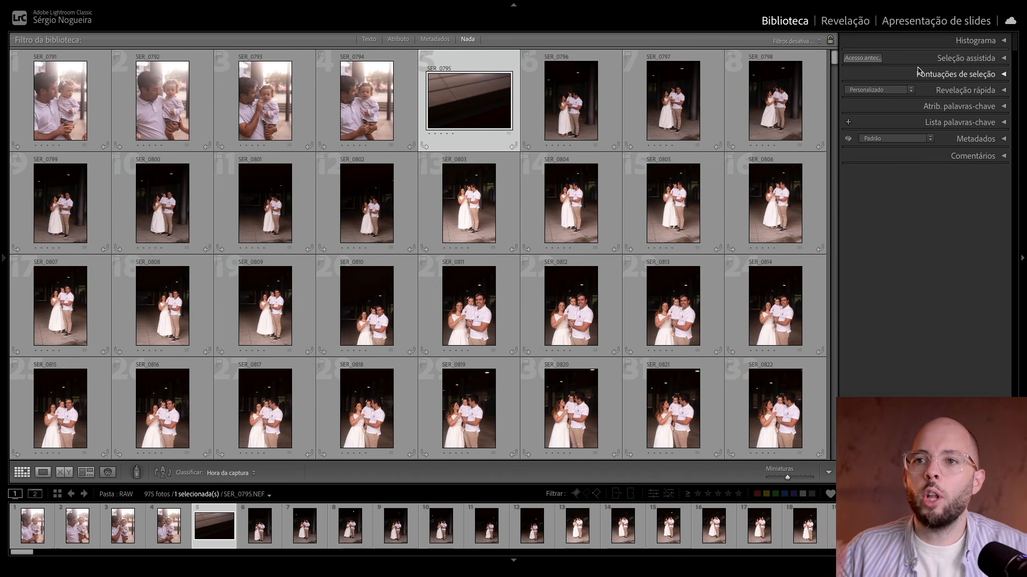
click(970, 59)
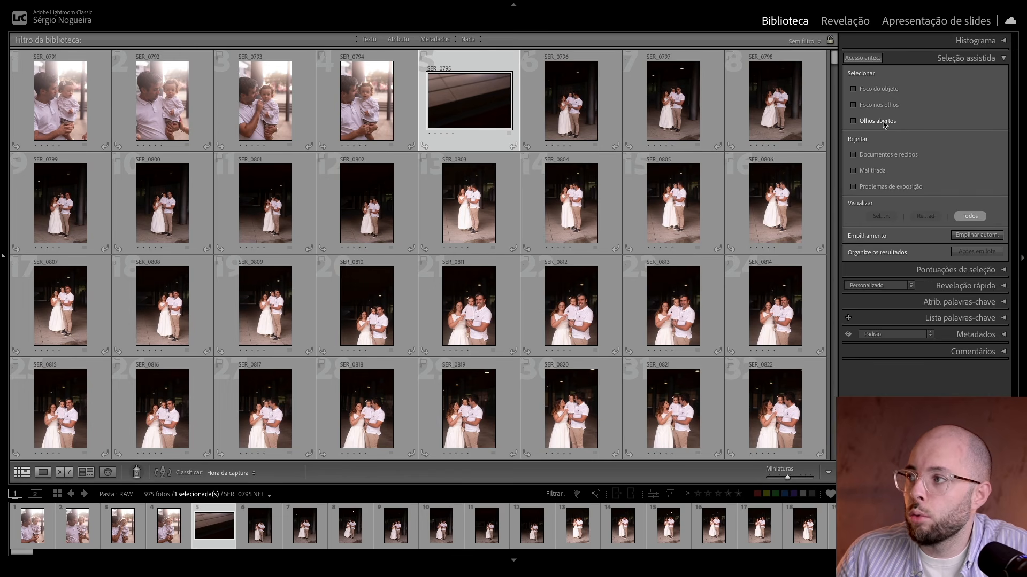
click(870, 122)
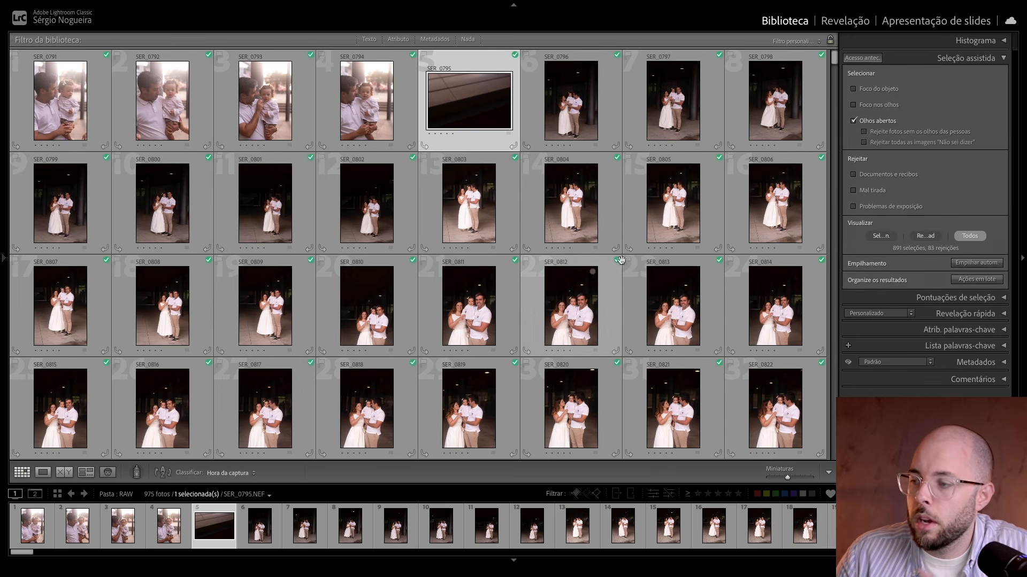
Step: Browse the grid for a photo rejected by Olhos abertos, view SER_0909 enlarged, and check its rejection reason
scroll(620, 262, down, 5)
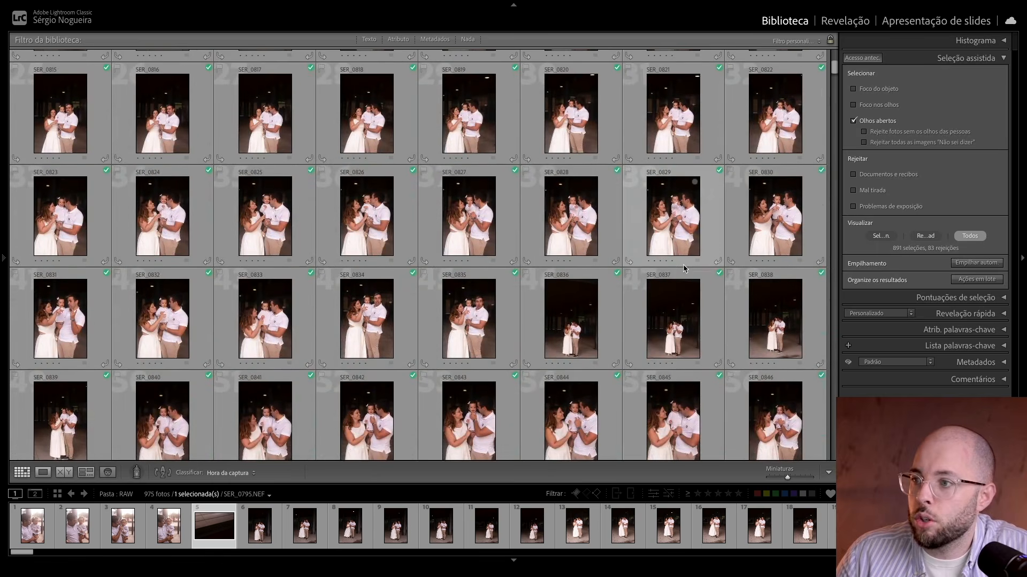
scroll(684, 268, down, 4)
scroll(683, 267, down, 5)
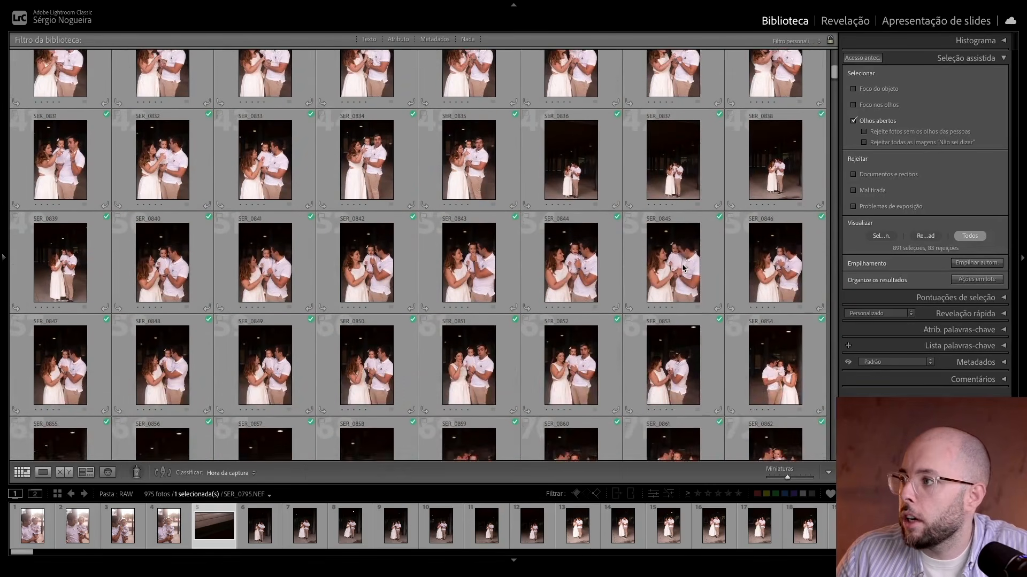
scroll(683, 267, down, 7)
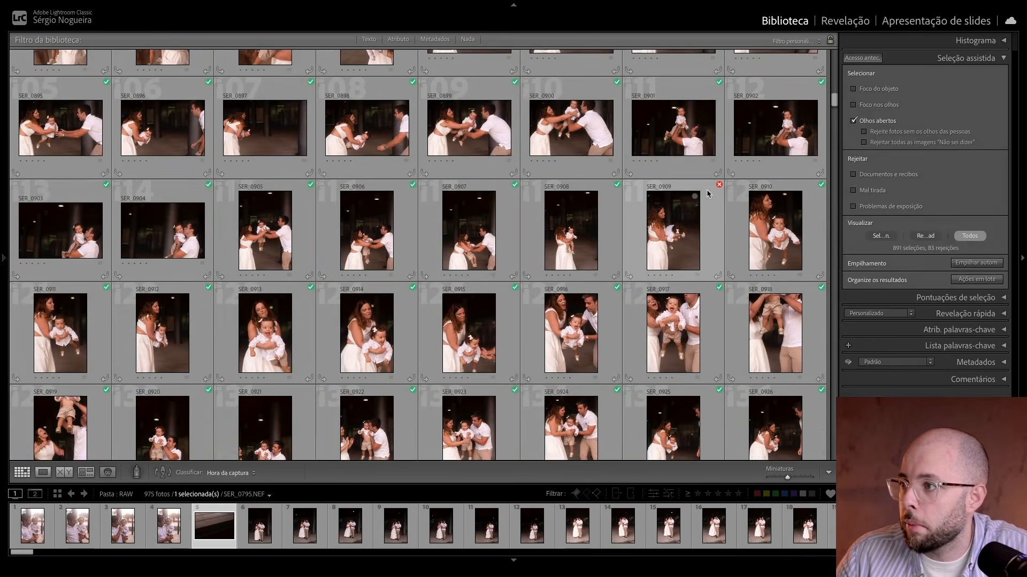
click(690, 214)
double_click(678, 247)
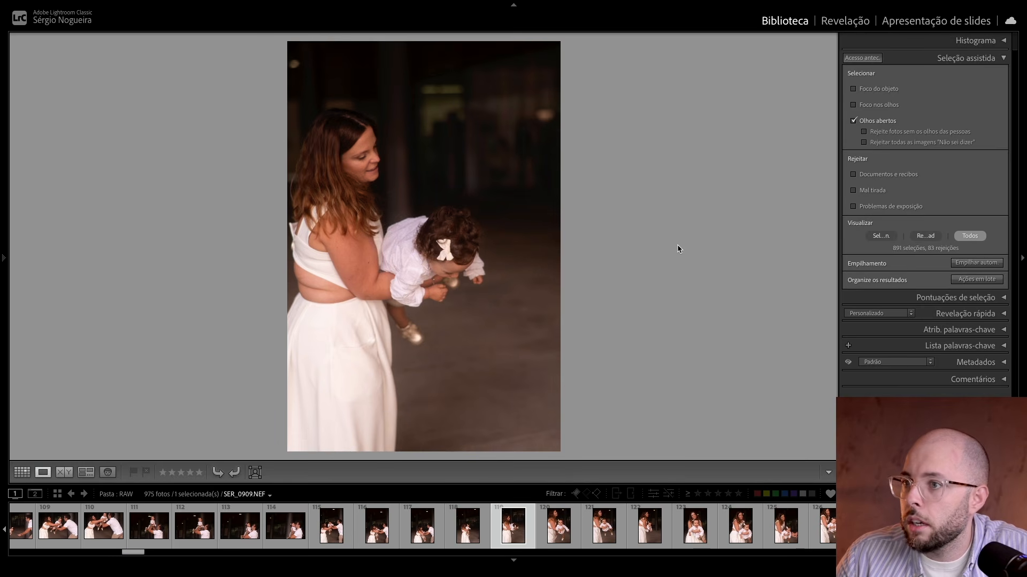
double_click(534, 231)
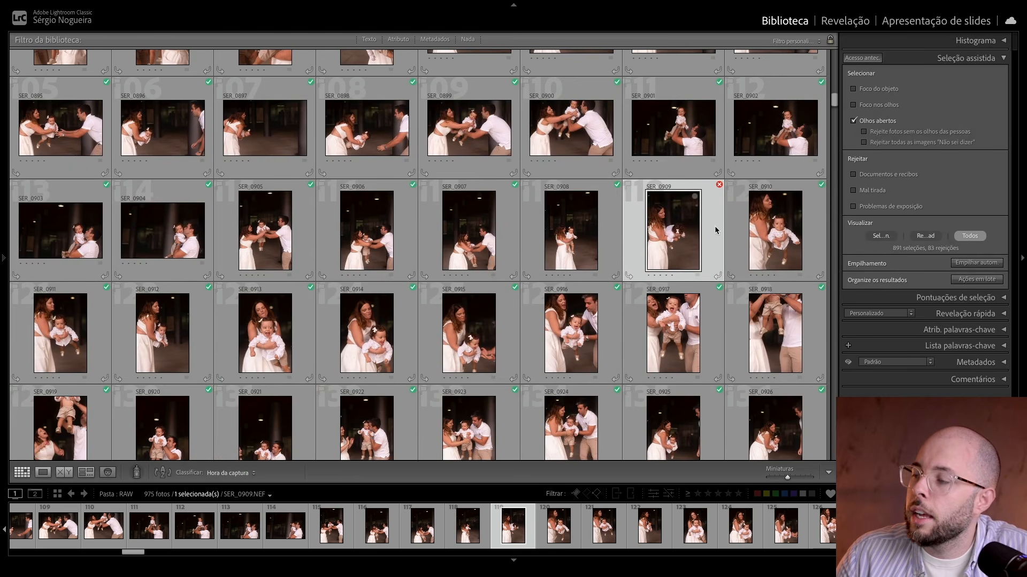
mouse_move(719, 189)
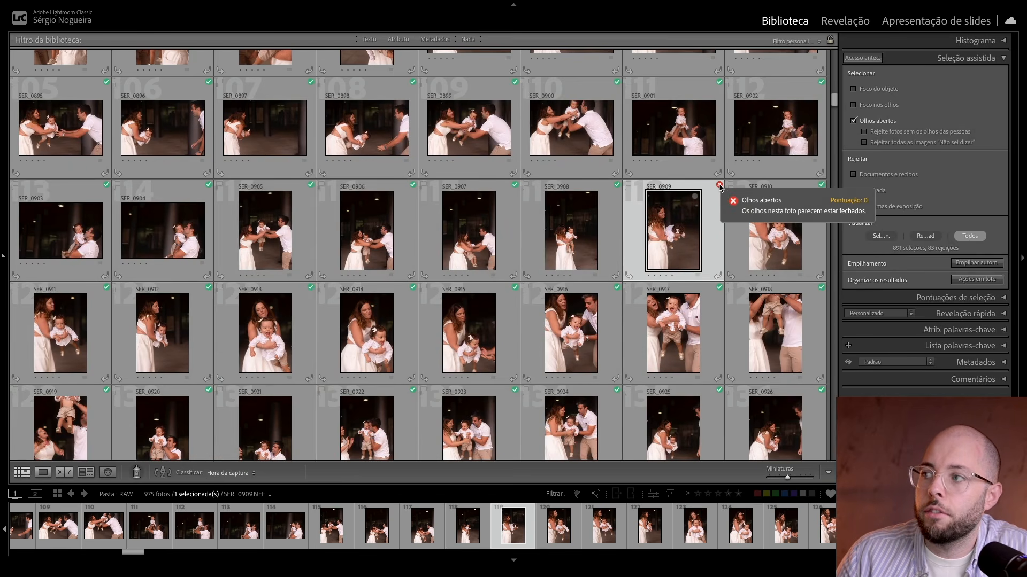
Step: Enable Rejeite fotos sem os olhos das pessoas under Olhos abertos and view the SER_0795 photo enlarged
scroll(775, 214, up, 10)
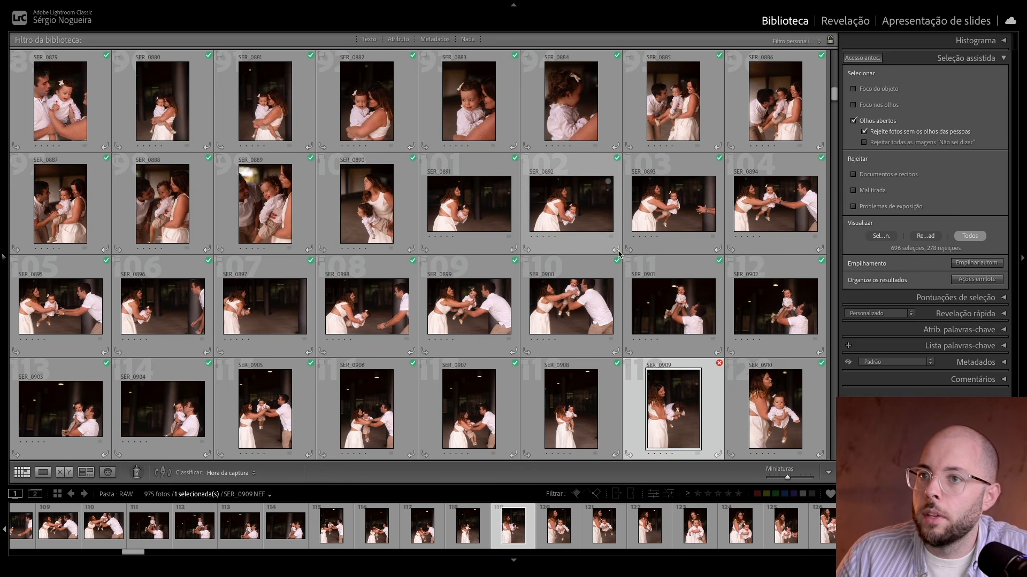
scroll(618, 255, up, 10)
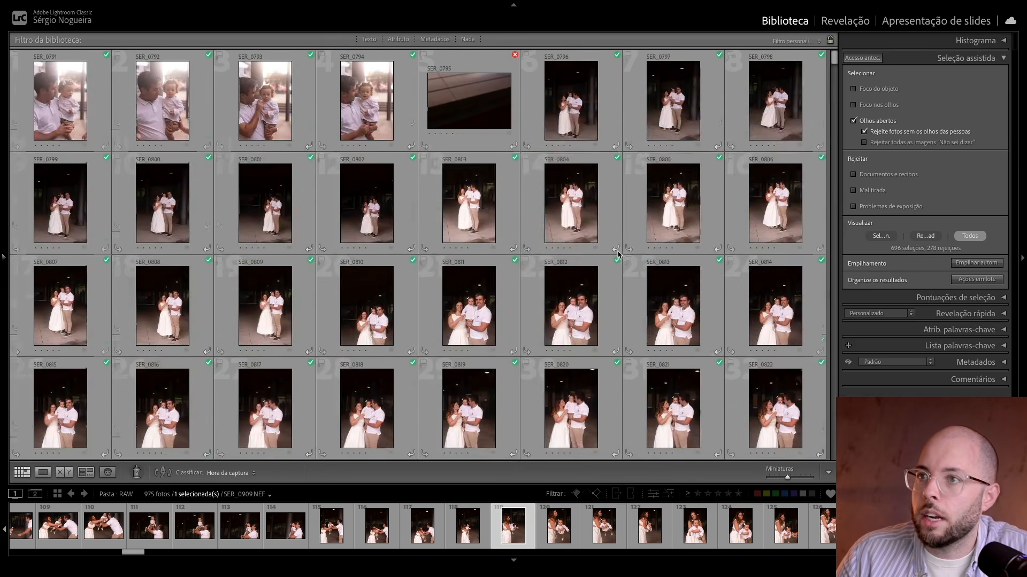
double_click(446, 124)
double_click(488, 155)
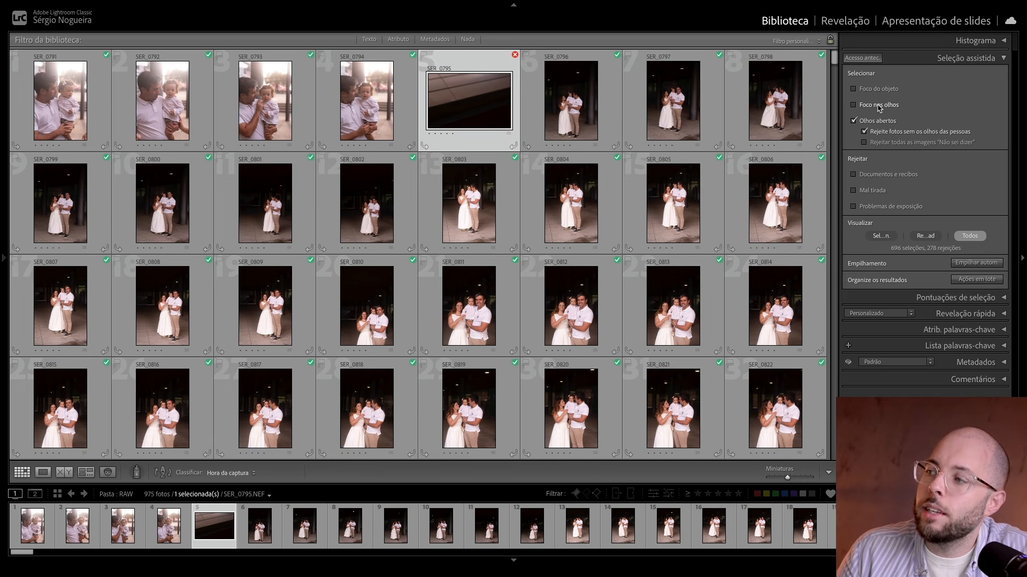
Step: Turn on the Foco nos olhos criterion and review the markings across the photo grid
click(879, 105)
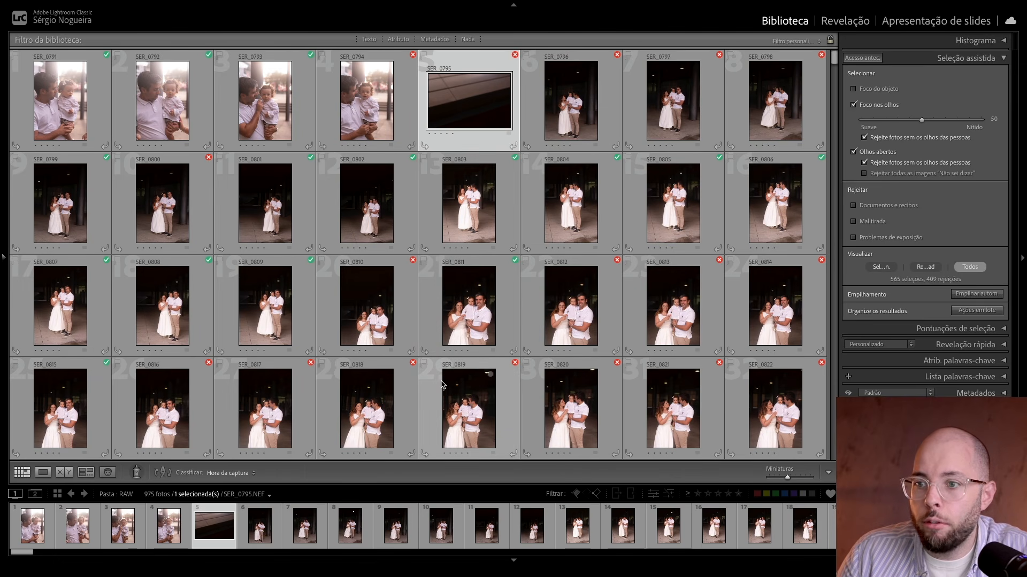
scroll(442, 384, down, 2)
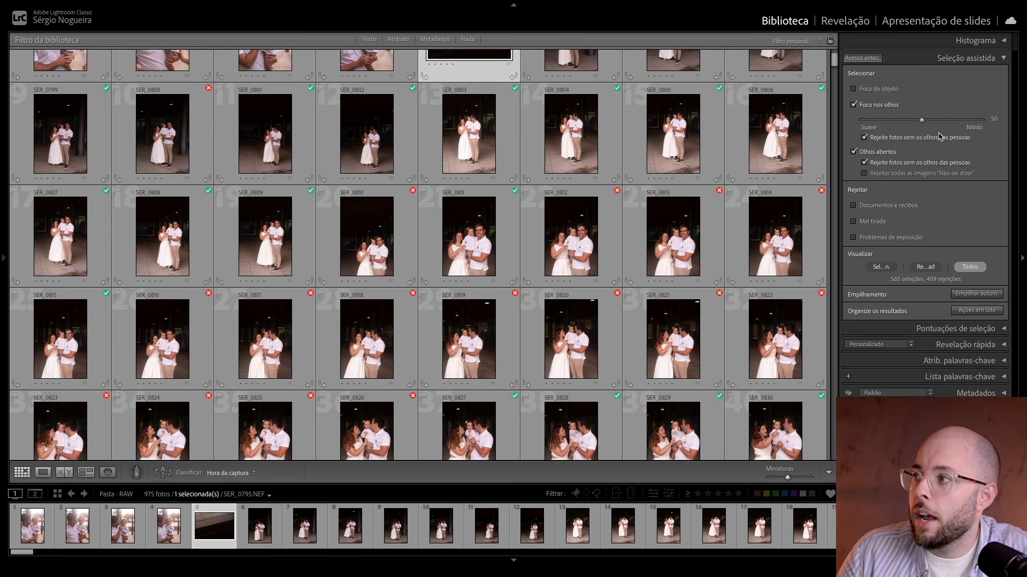
Step: Try Foco nos olhos thresholds of 30 and 100, review the grid, and return the threshold to 50
drag(922, 122, 897, 120)
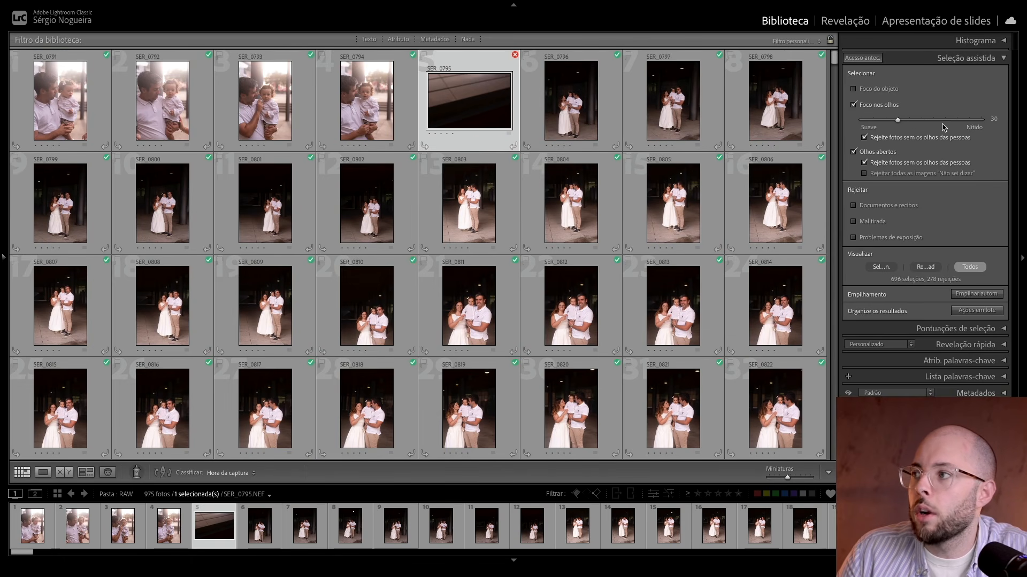
drag(908, 122, 984, 125)
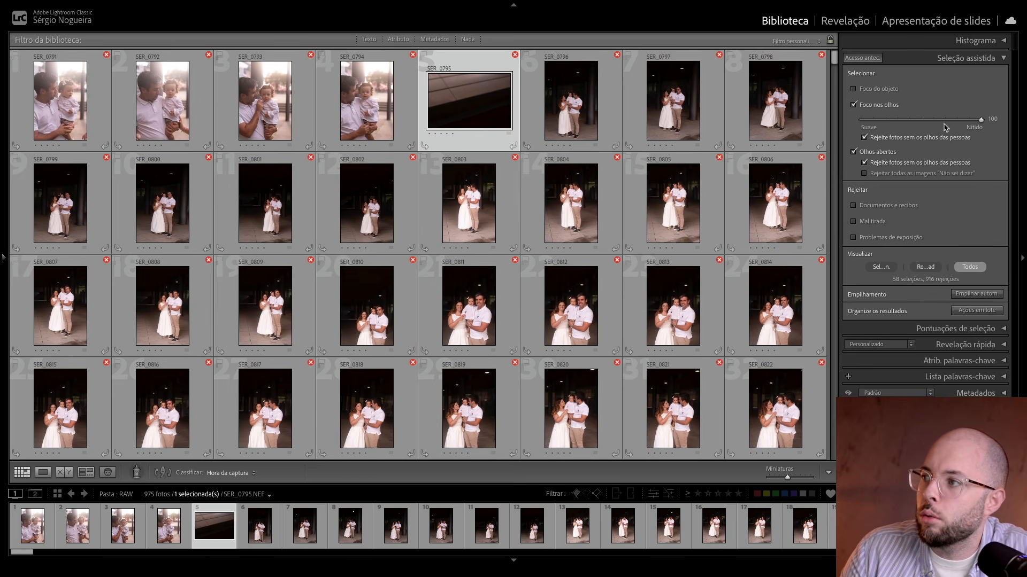
scroll(366, 323, down, 8)
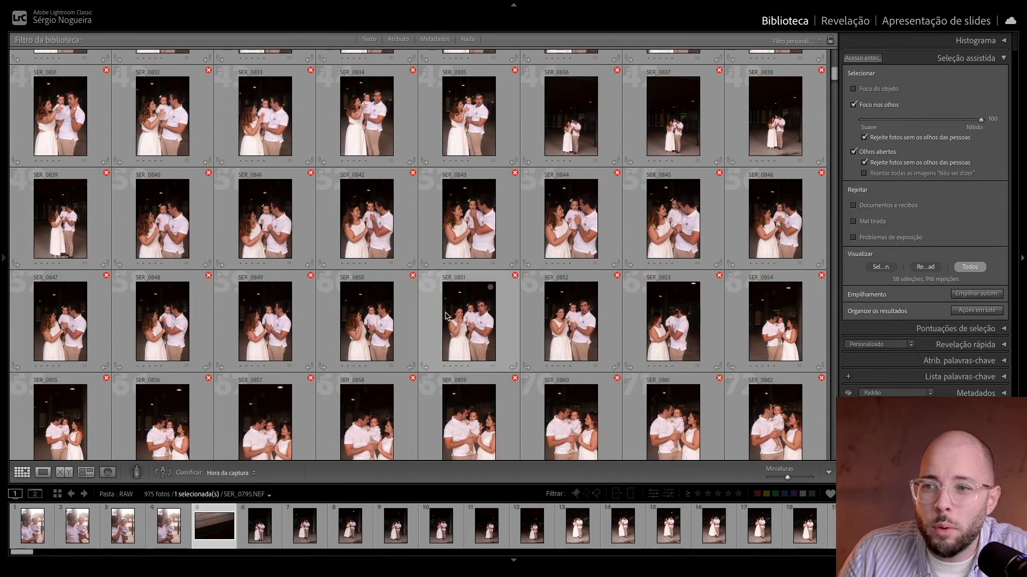
scroll(445, 315, up, 8)
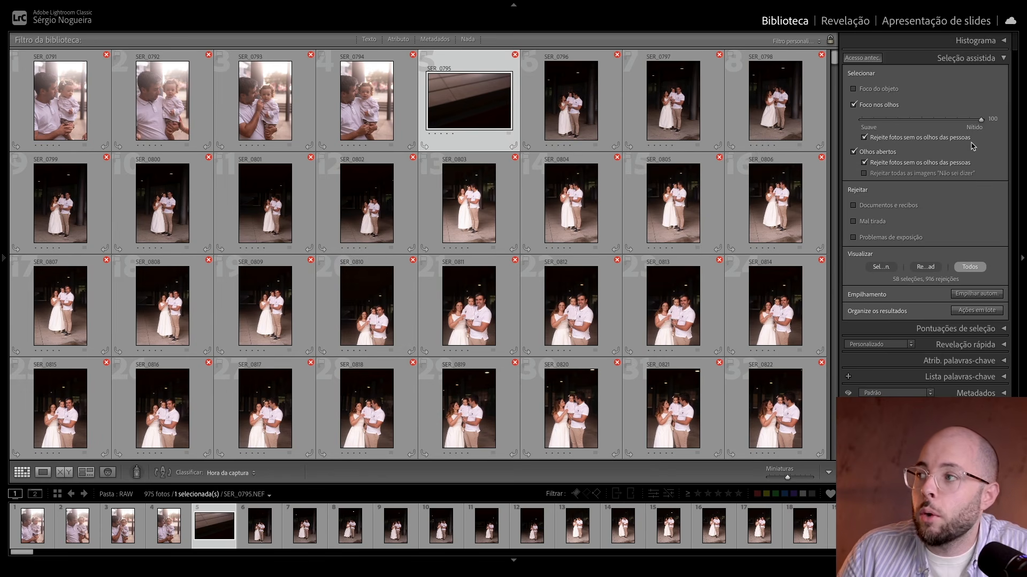
drag(992, 122, 916, 125)
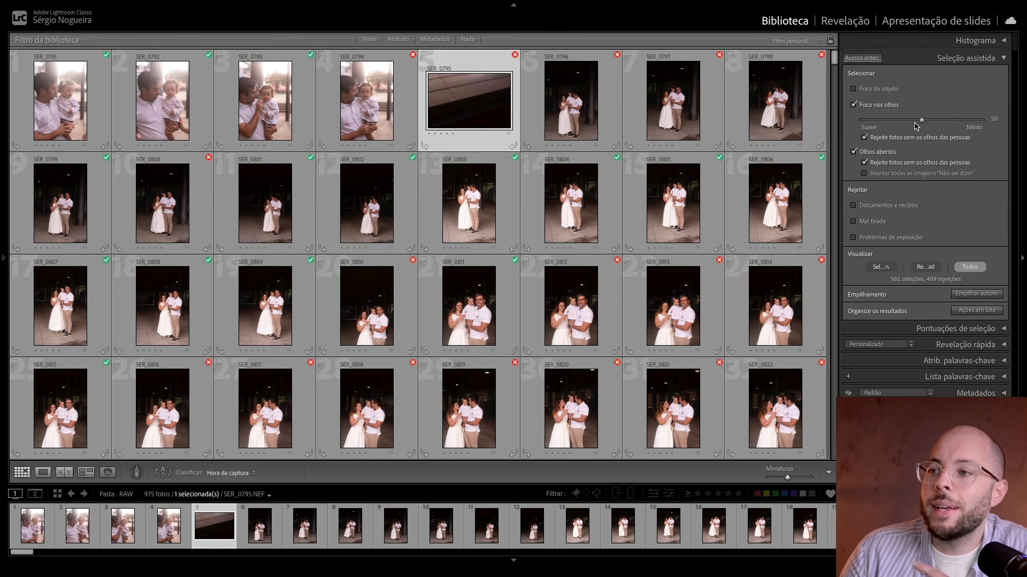
Step: View SER_0811 enlarged, compare it with SER_0812, and zoom in on the faces of the man and child
double_click(505, 309)
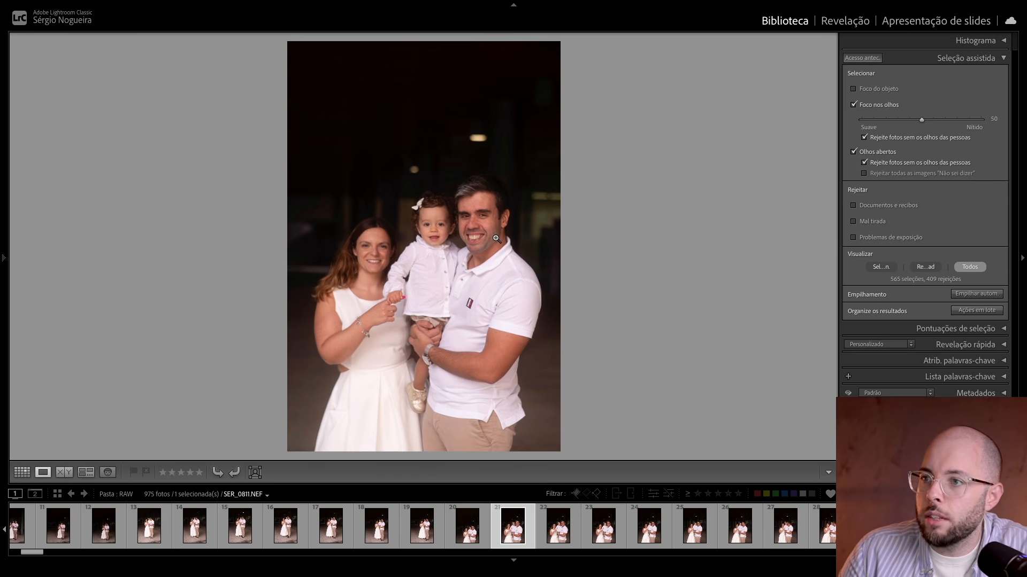
key(Right)
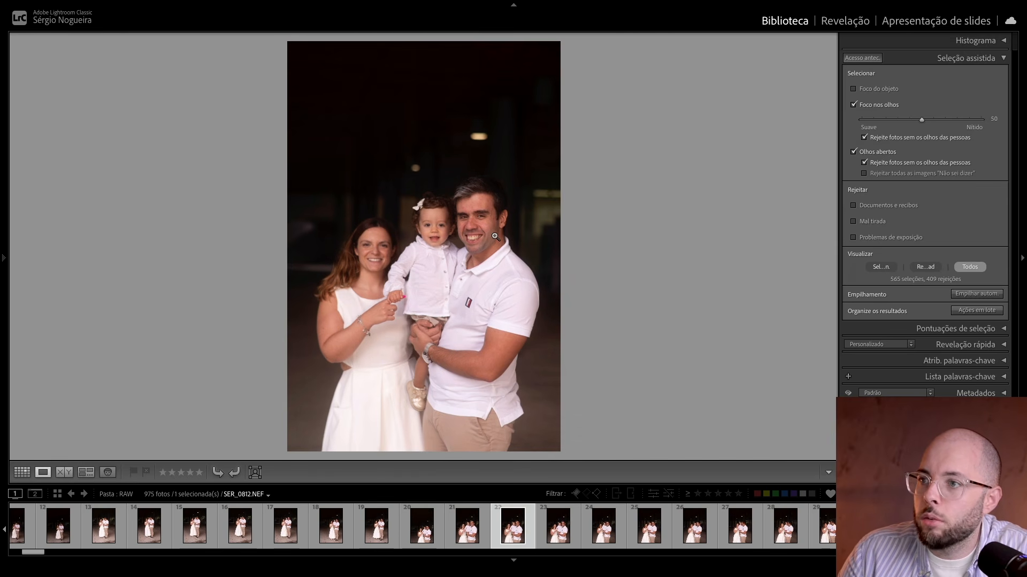
key(Left)
click(472, 227)
drag(469, 247, 528, 209)
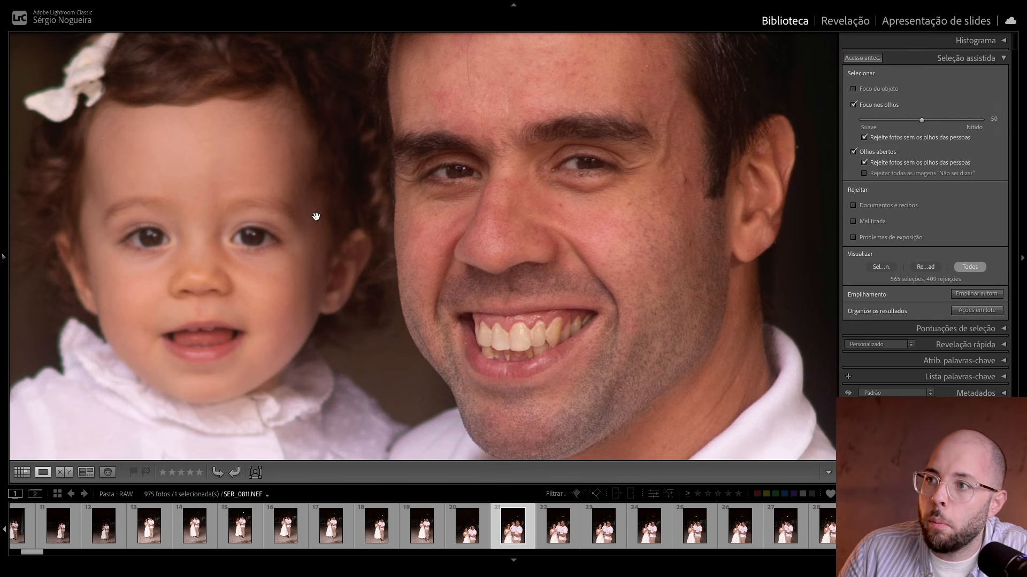
Step: Alternate between the zoomed SER_0811 and SER_0812 to compare the focus of the eyes, and return to the grid
key(Right)
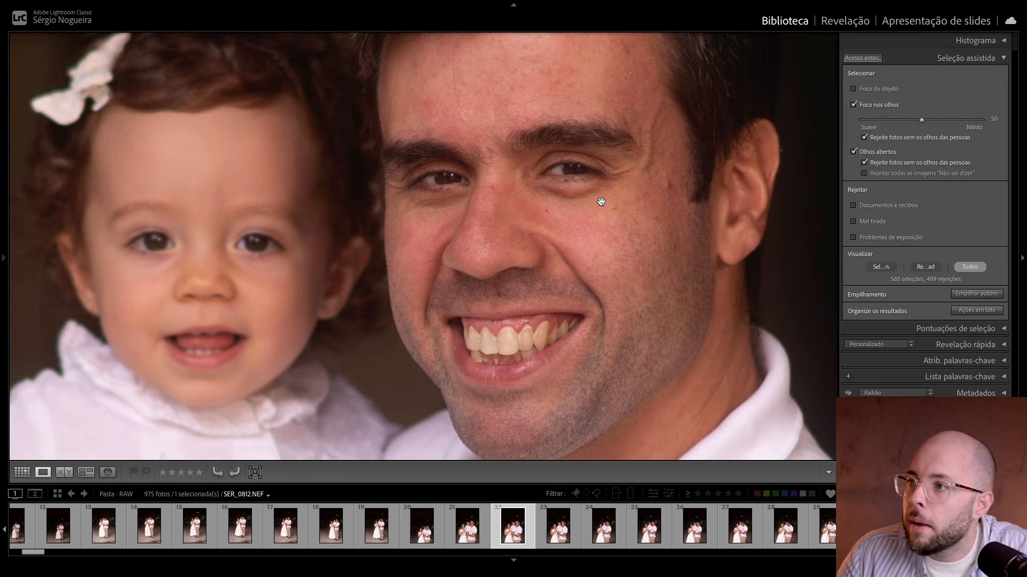
key(Left)
key(Right)
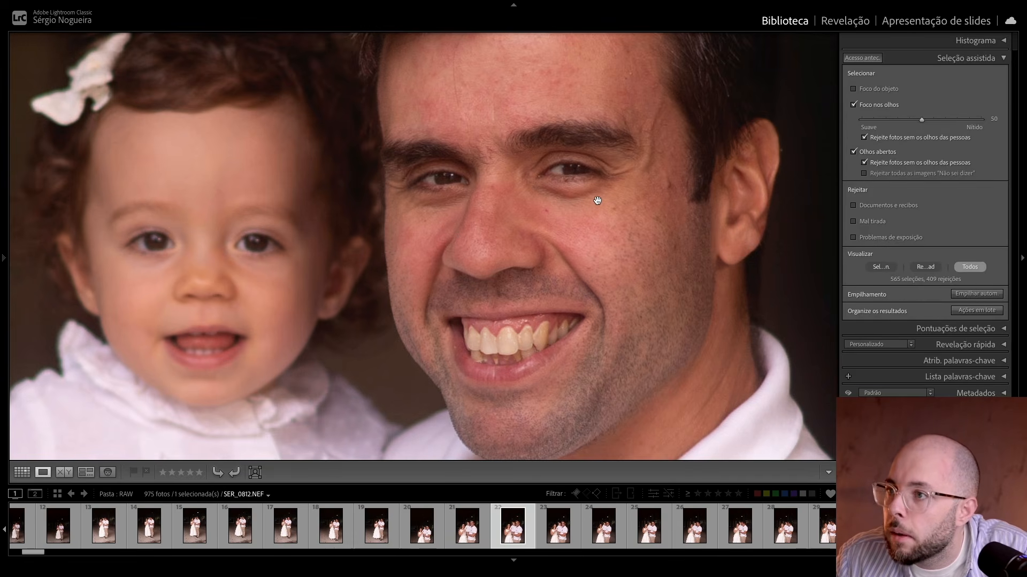
key(Left)
key(Right)
key(Left)
key(Right)
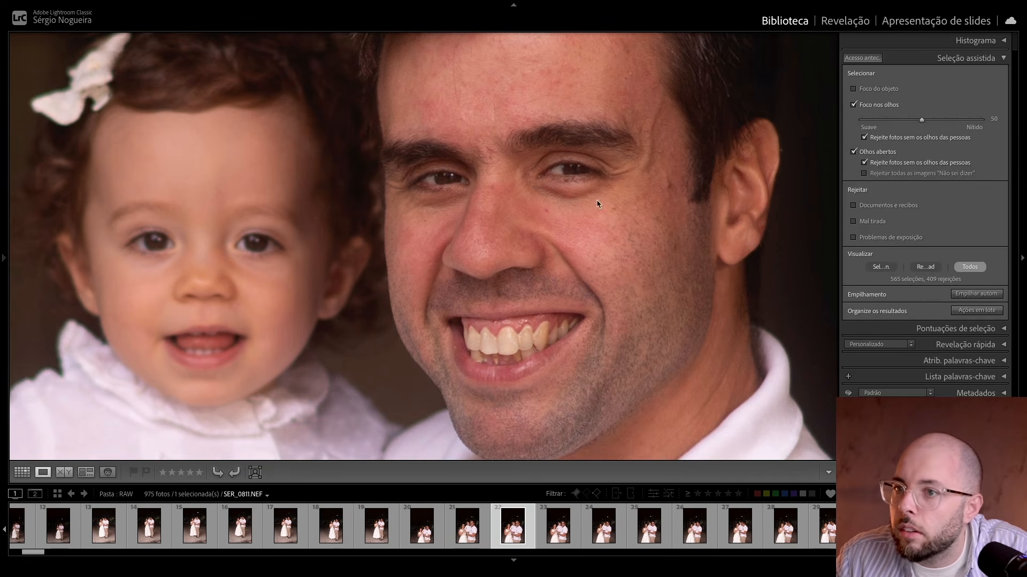
key(Left)
key(Right)
key(Left)
key(Right)
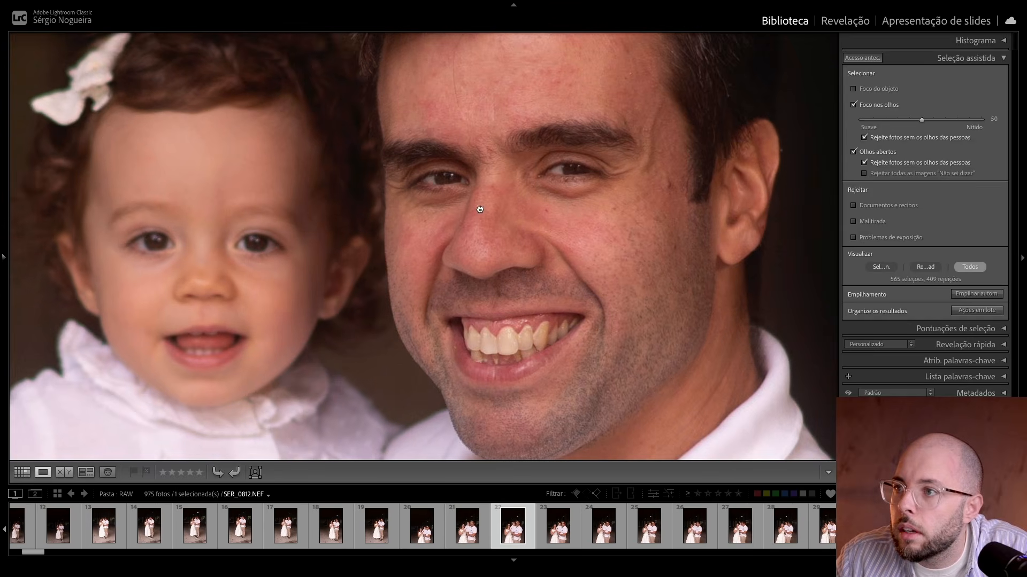
click(569, 204)
key(g)
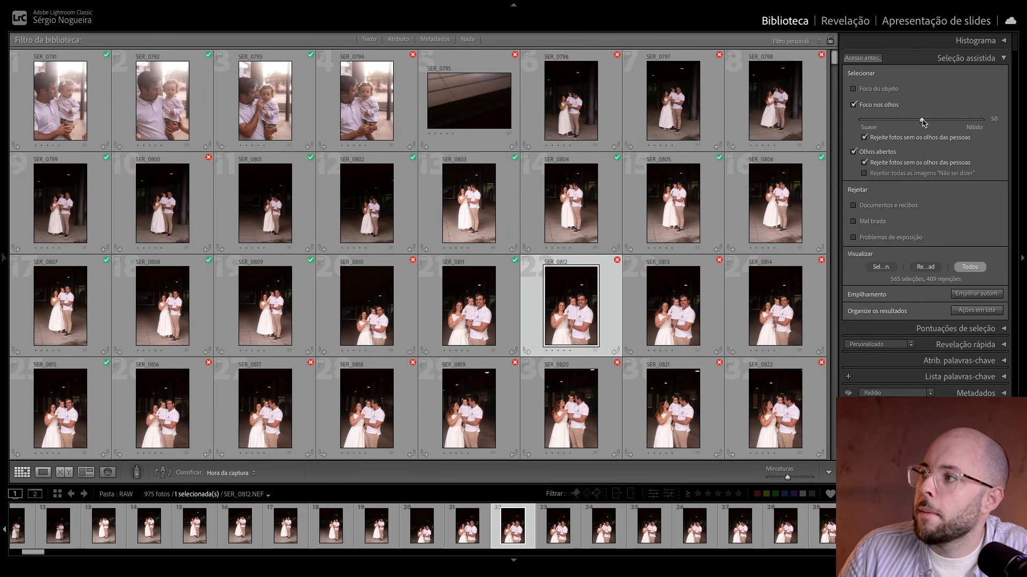
Step: Try a Foco nos olhos threshold of 40 and set it back to 50
drag(921, 120, 909, 120)
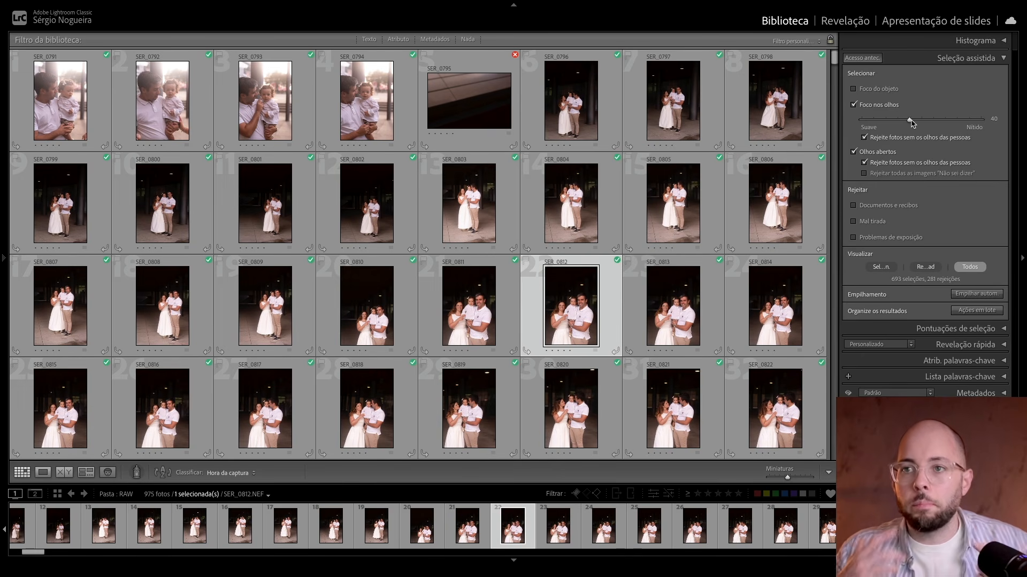
drag(909, 120, 922, 120)
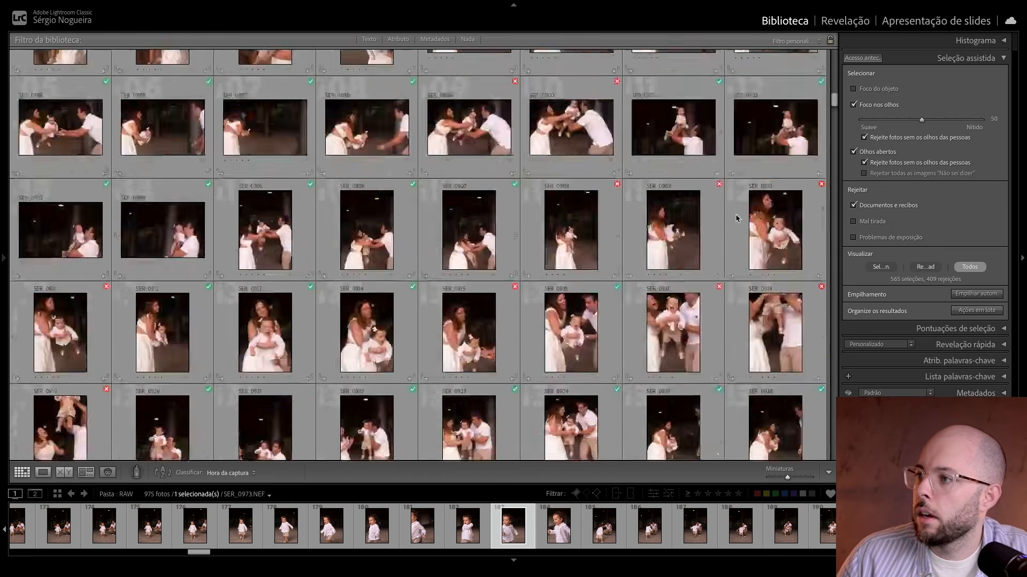
Step: Switch the Mal tirada rejection criterion on and off to compare its effect on the grid, and leave it enabled
scroll(737, 219, up, 20)
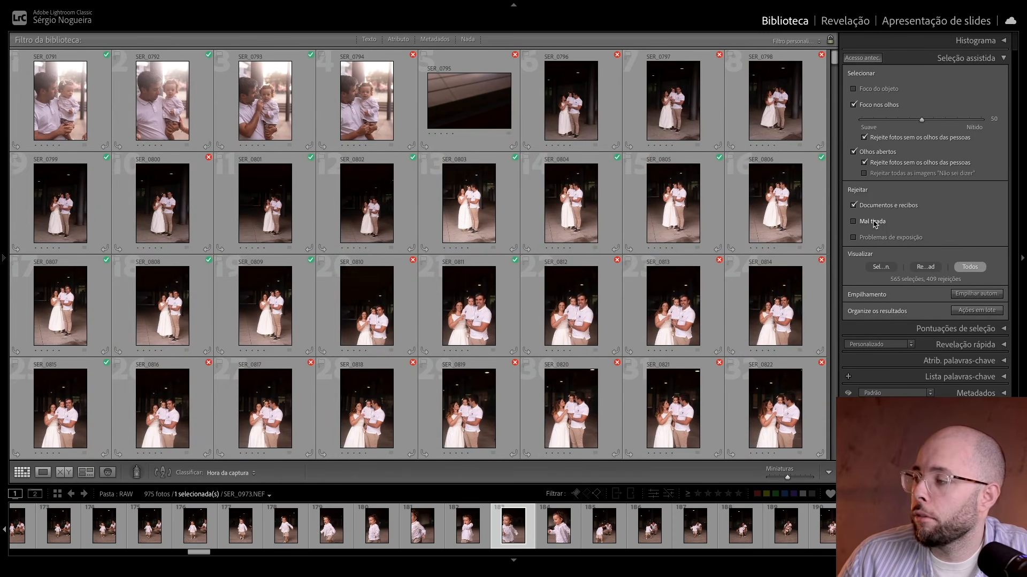
click(874, 222)
click(873, 222)
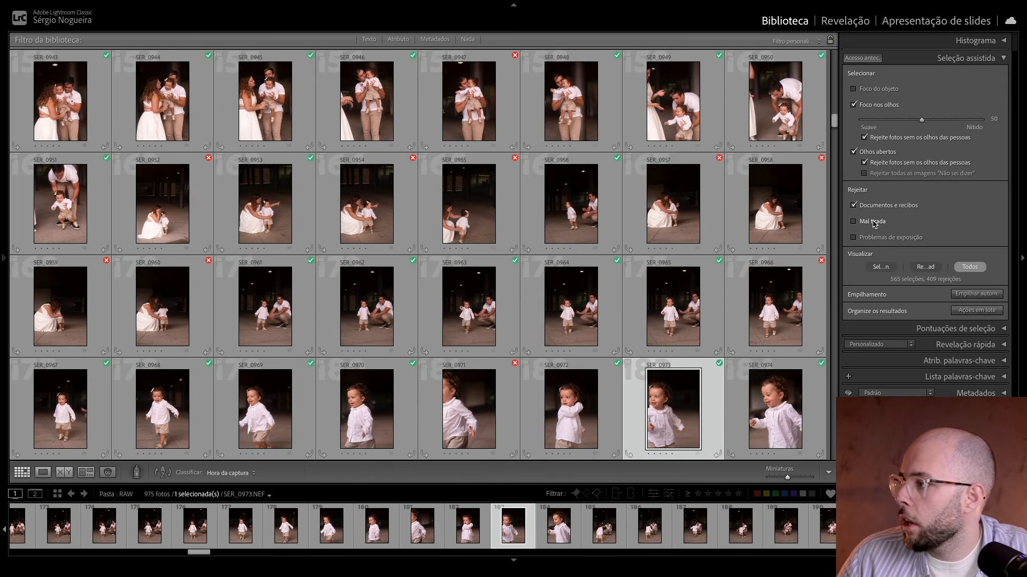
click(873, 221)
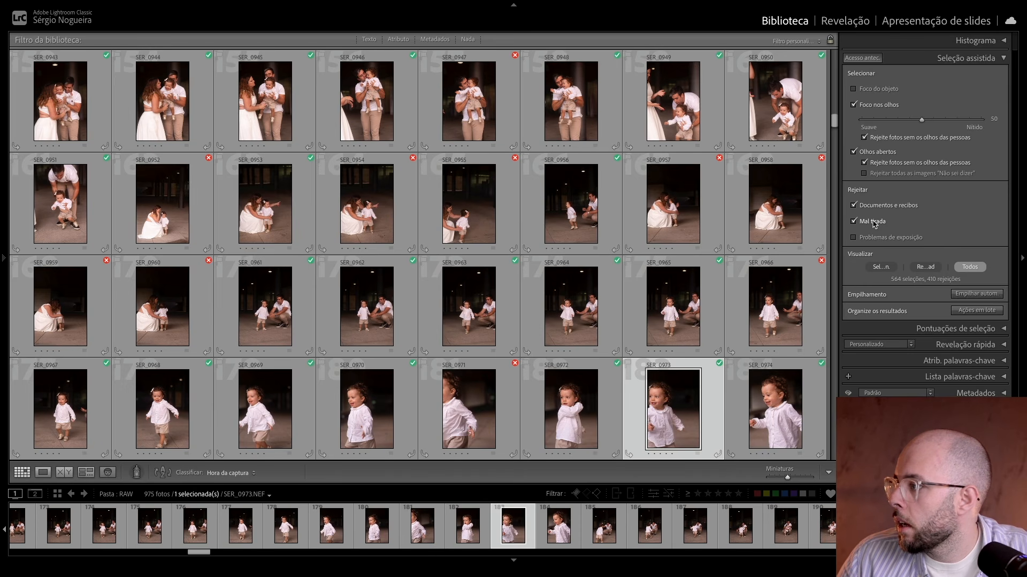
click(874, 222)
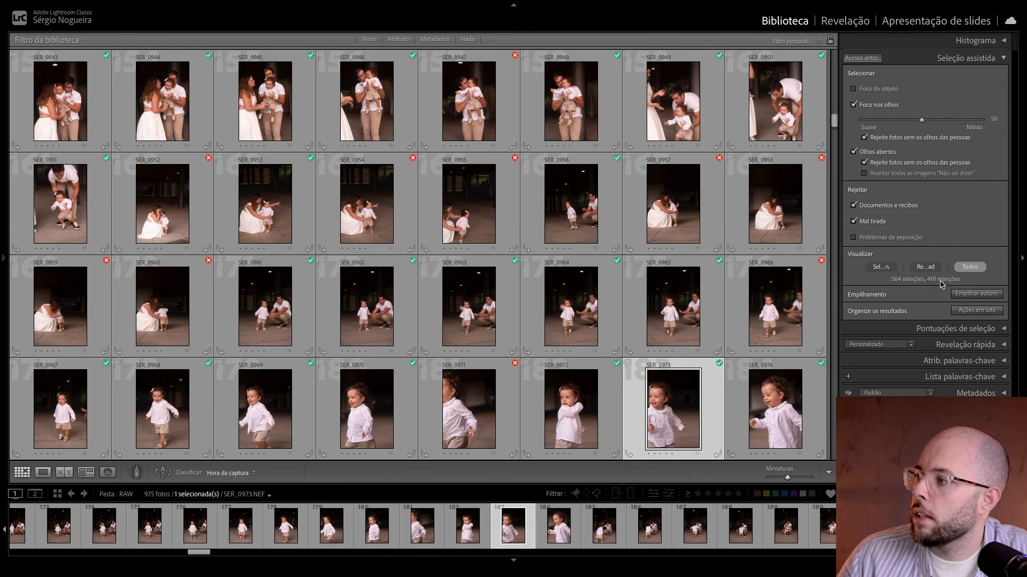
click(868, 223)
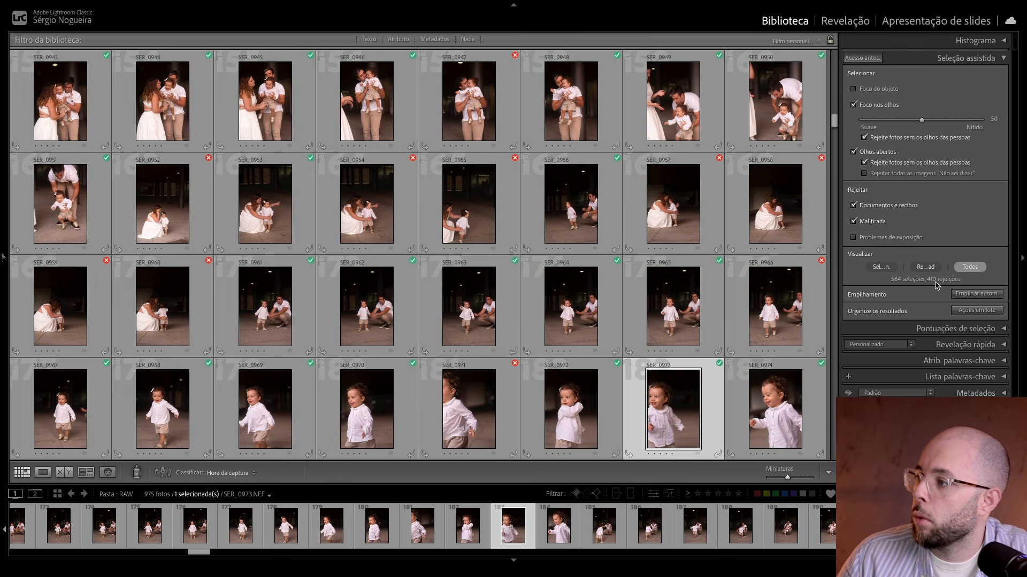
click(873, 222)
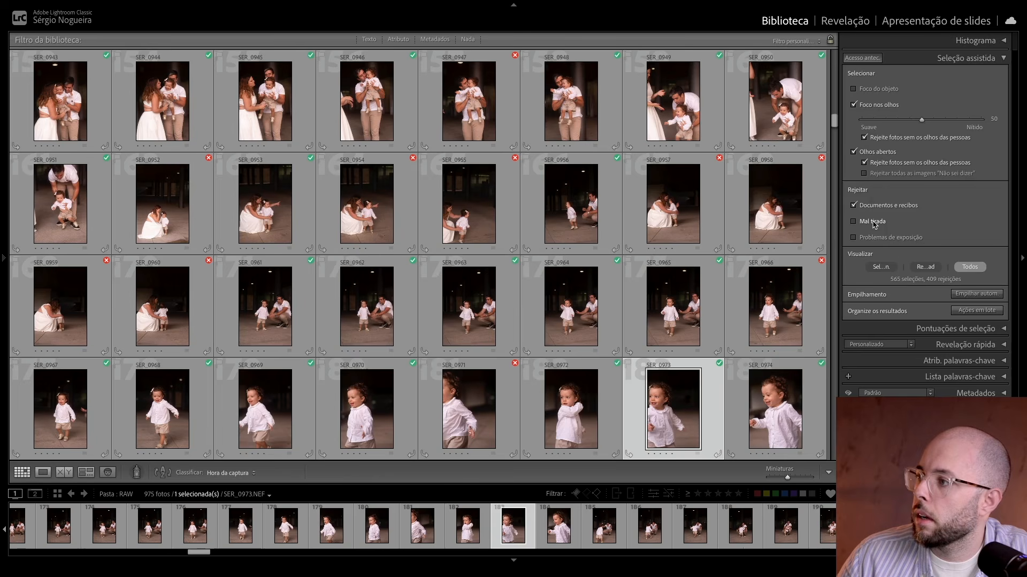
click(874, 222)
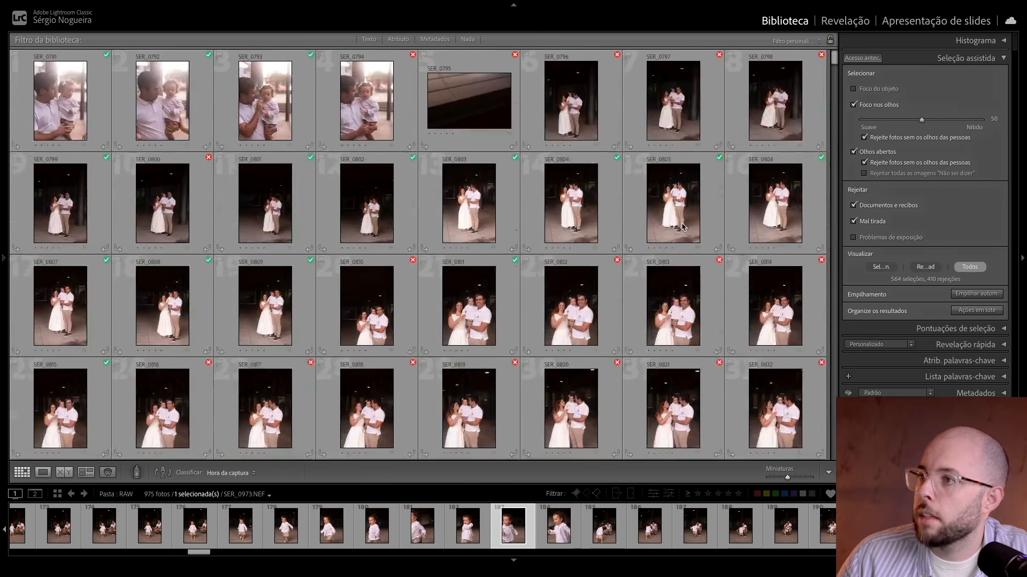
click(868, 224)
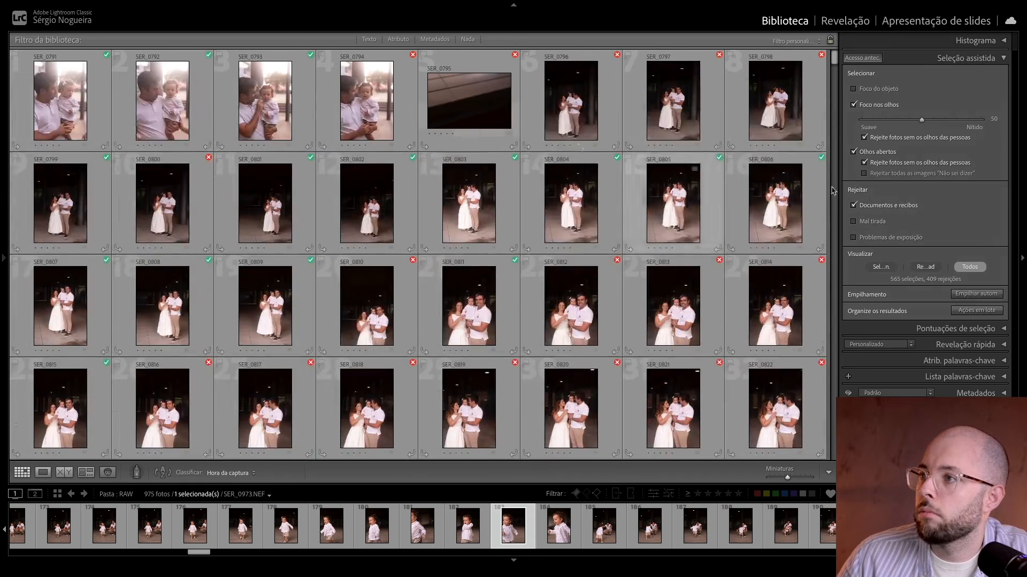
click(871, 222)
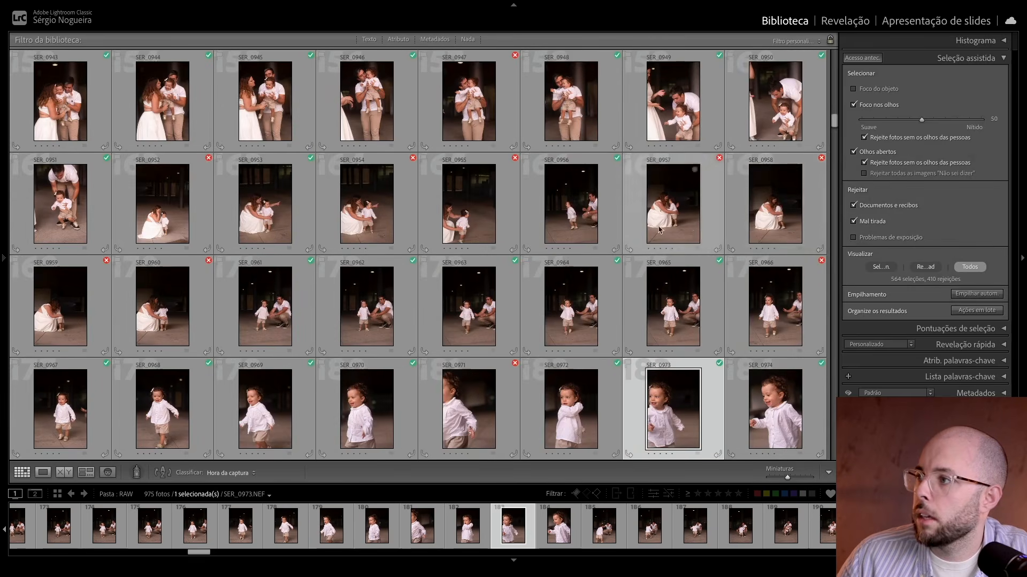
Step: Try the Problemas de exposição rejection criterion, review the photos in the grid, and turn it off again
scroll(661, 229, down, 5)
scroll(740, 241, down, 1)
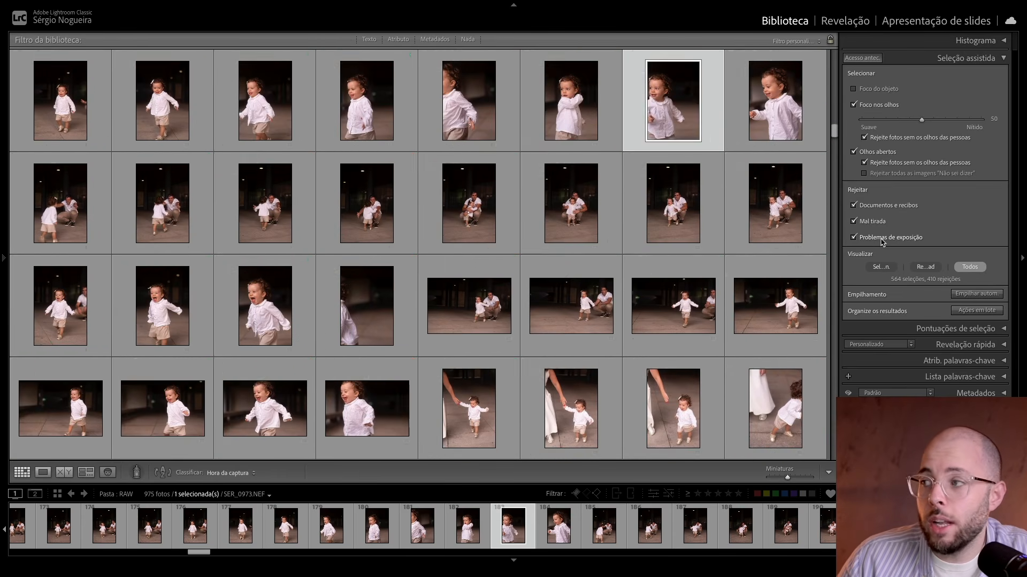
click(882, 242)
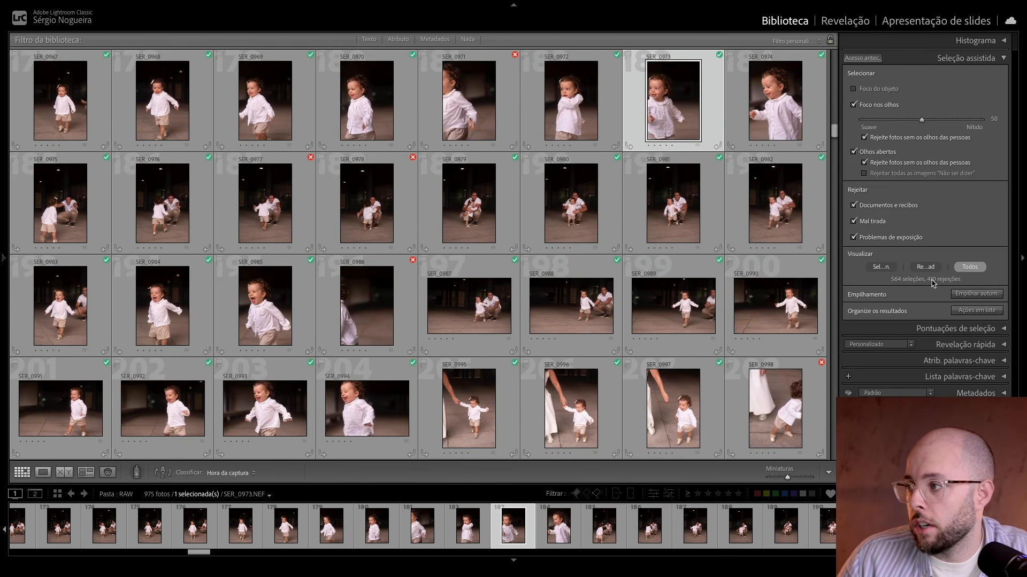
scroll(659, 246, down, 10)
scroll(659, 246, down, 3)
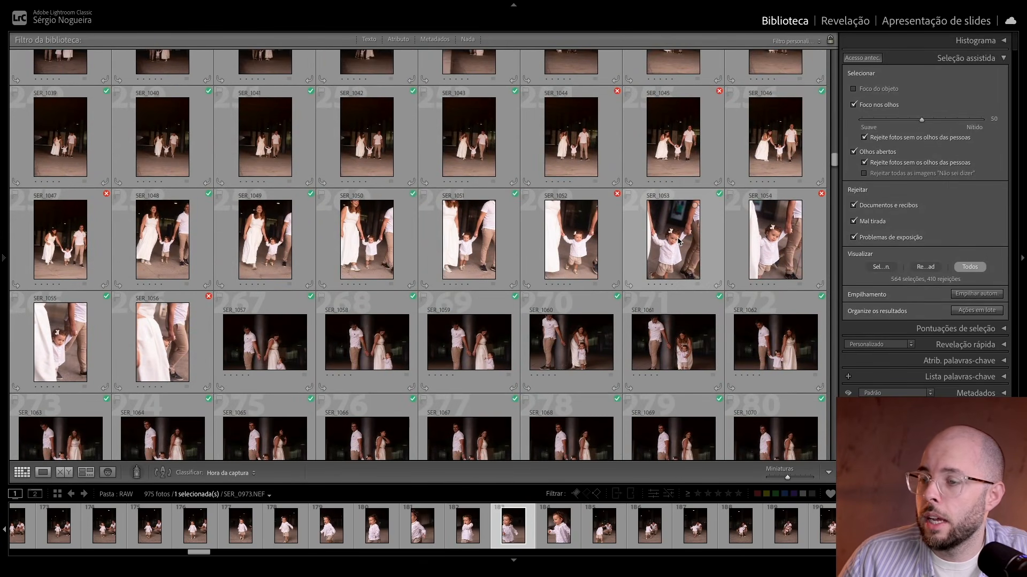
click(893, 239)
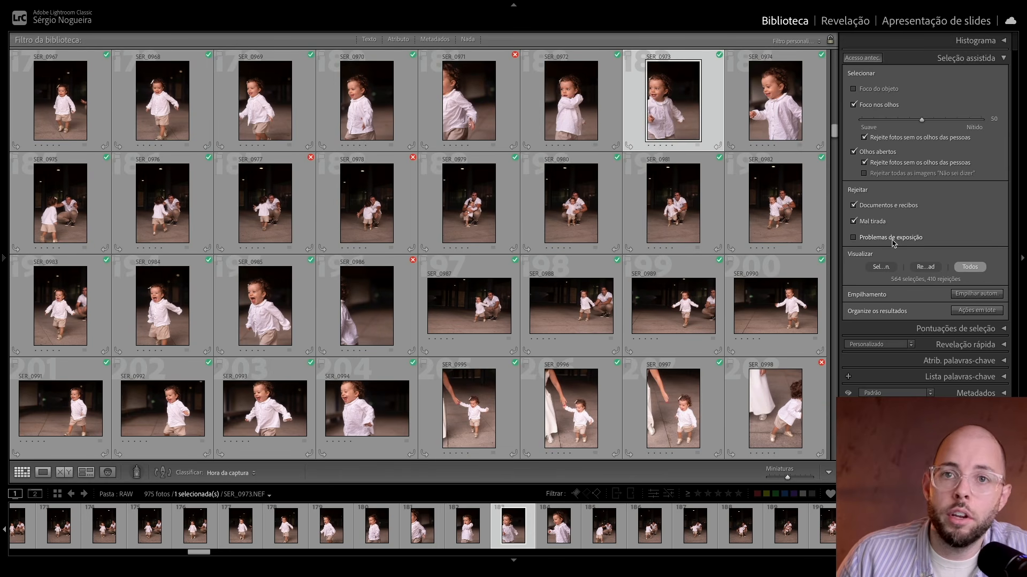
Step: View SER_1055 enlarged, compare it with SER_1056 by alternating between them, and return to the grid
scroll(559, 244, down, 10)
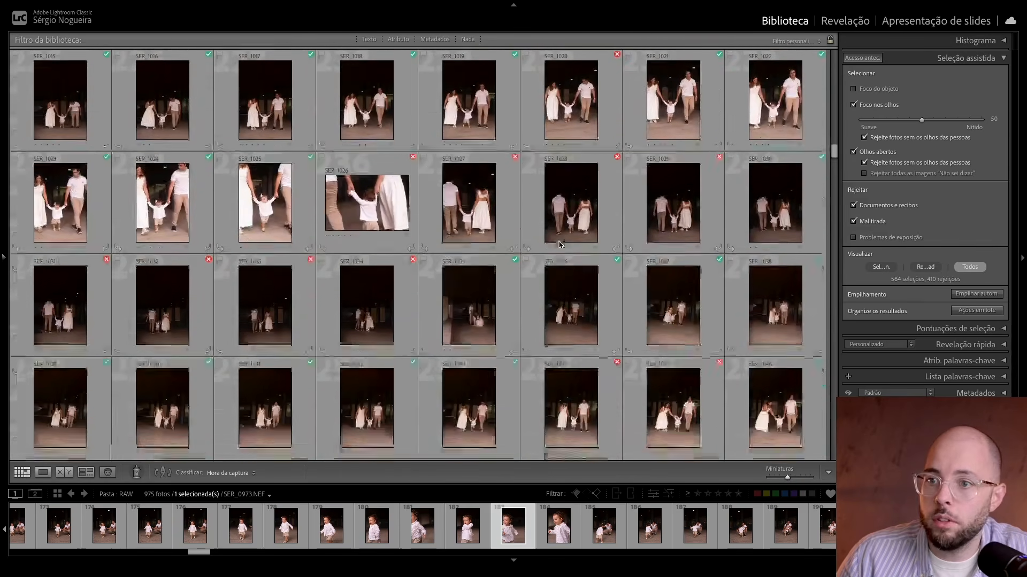
scroll(559, 244, down, 6)
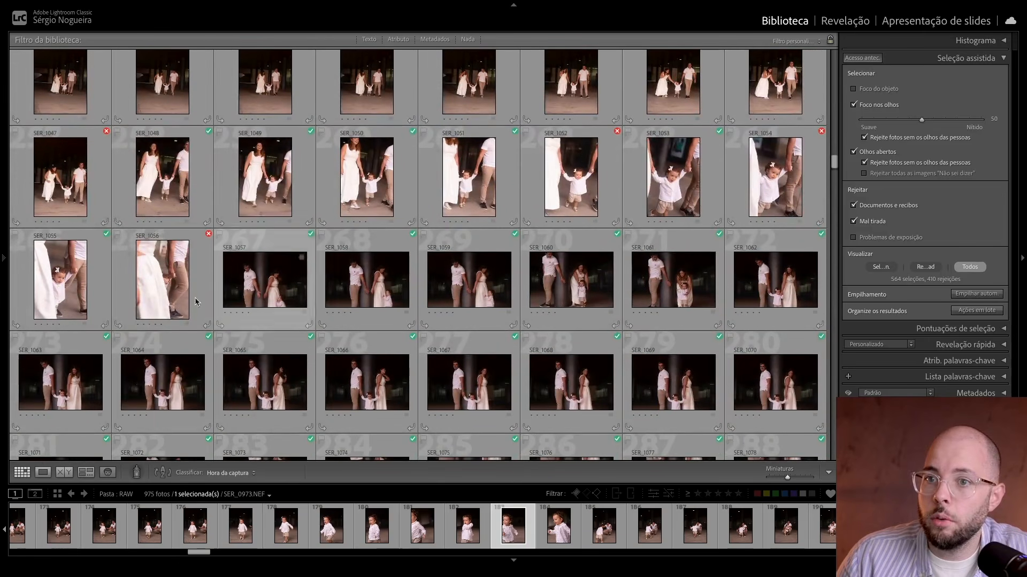
double_click(49, 300)
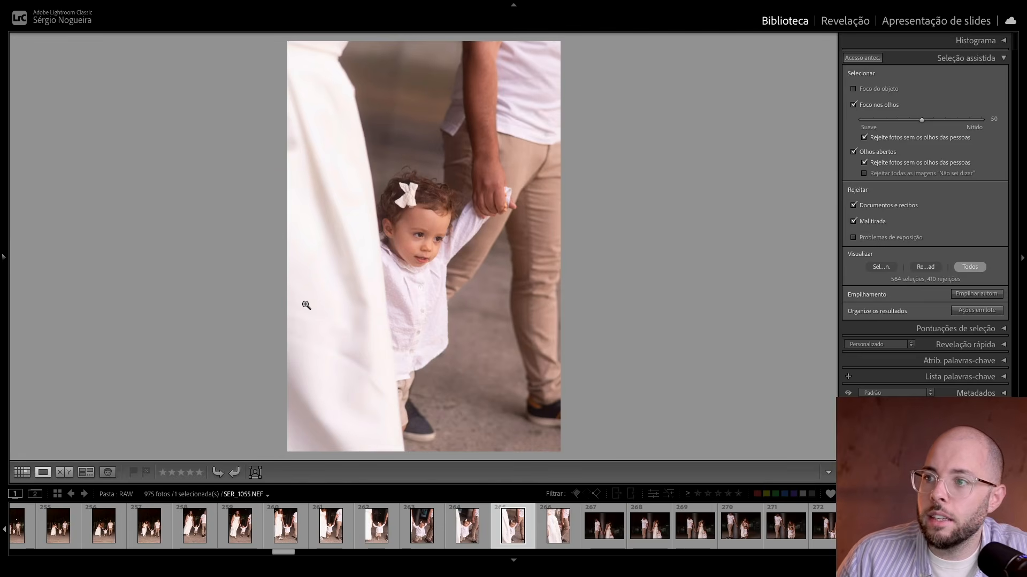
key(Right)
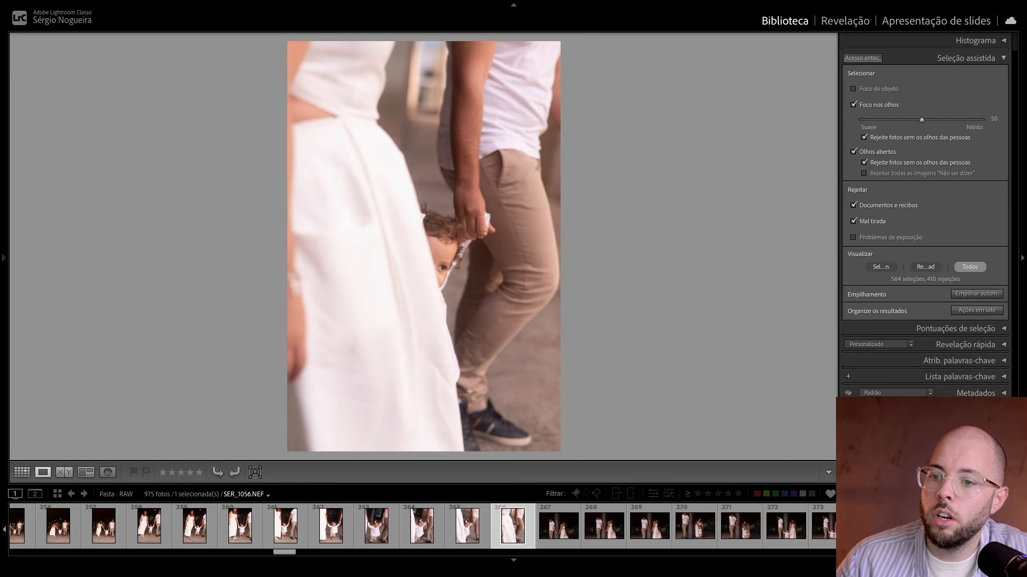
key(Left)
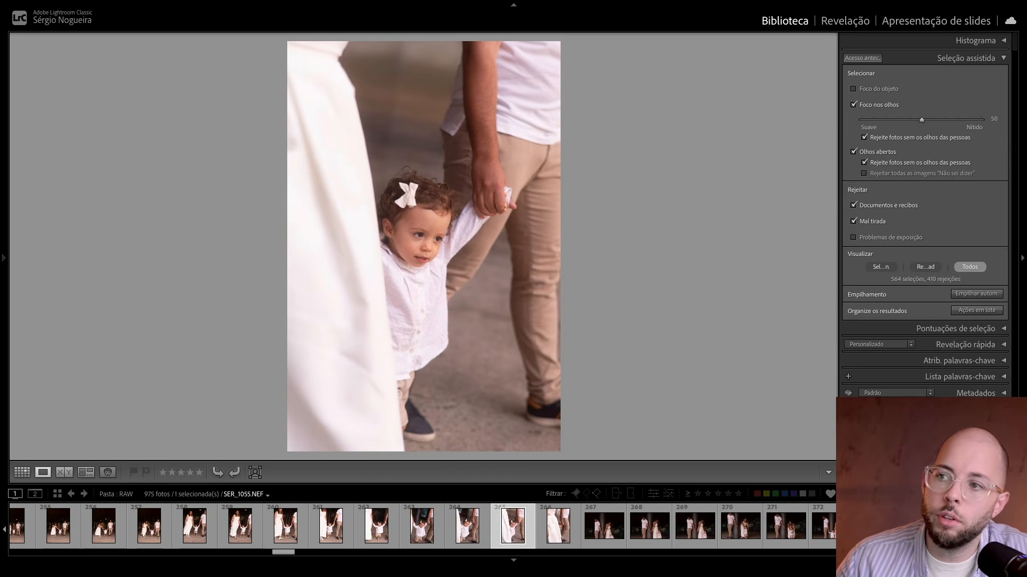
key(Right)
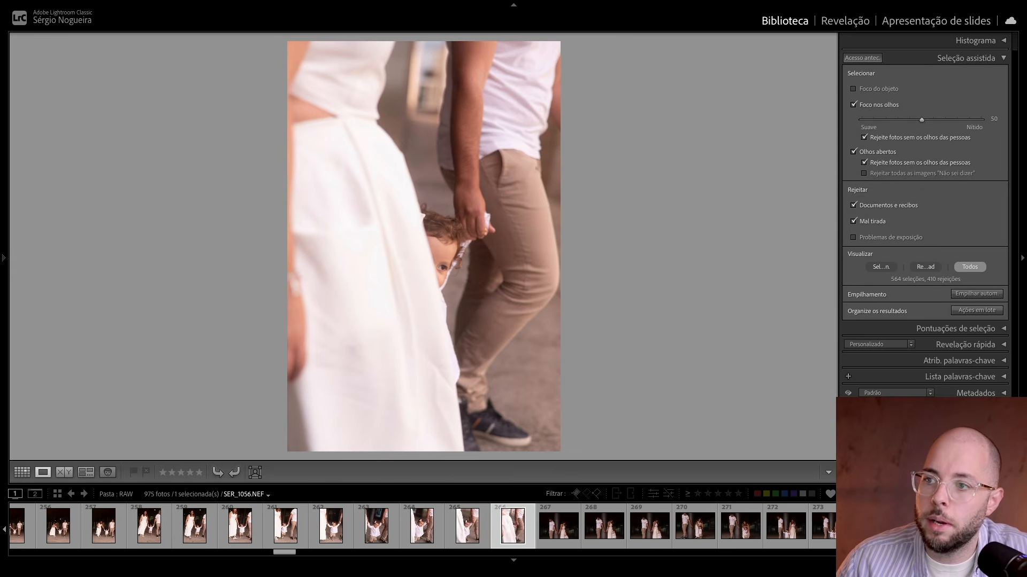
key(g)
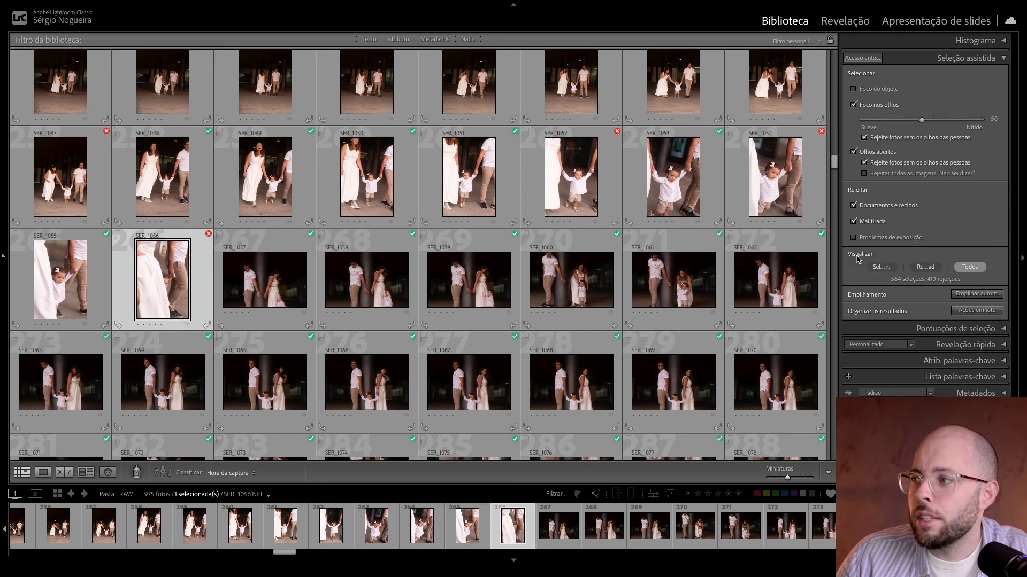
Step: Show only the selected photos, switch to only the rejected ones, and look through the rejected set
scroll(651, 272, up, 3)
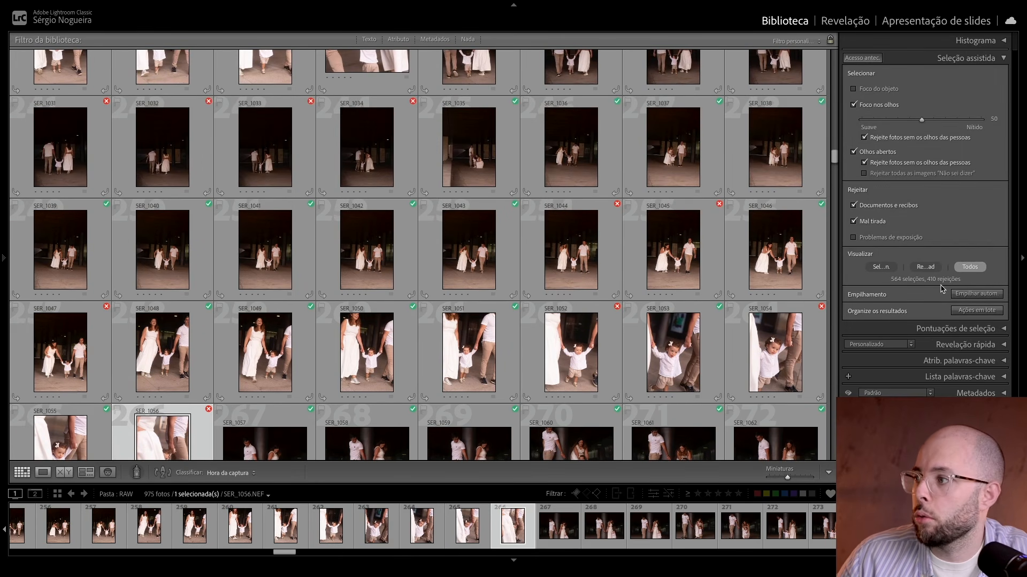
click(882, 267)
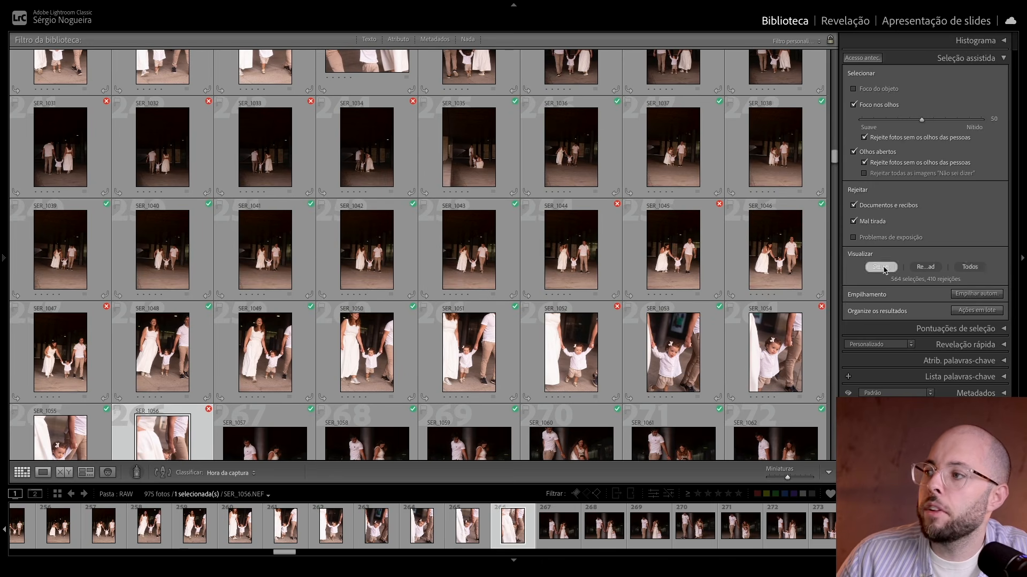
scroll(446, 224, down, 10)
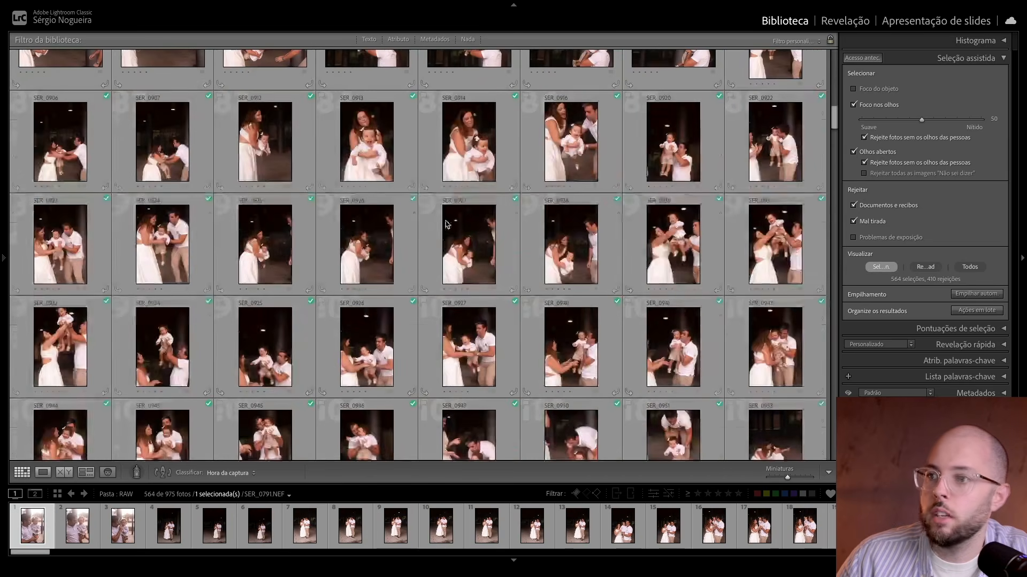
click(928, 267)
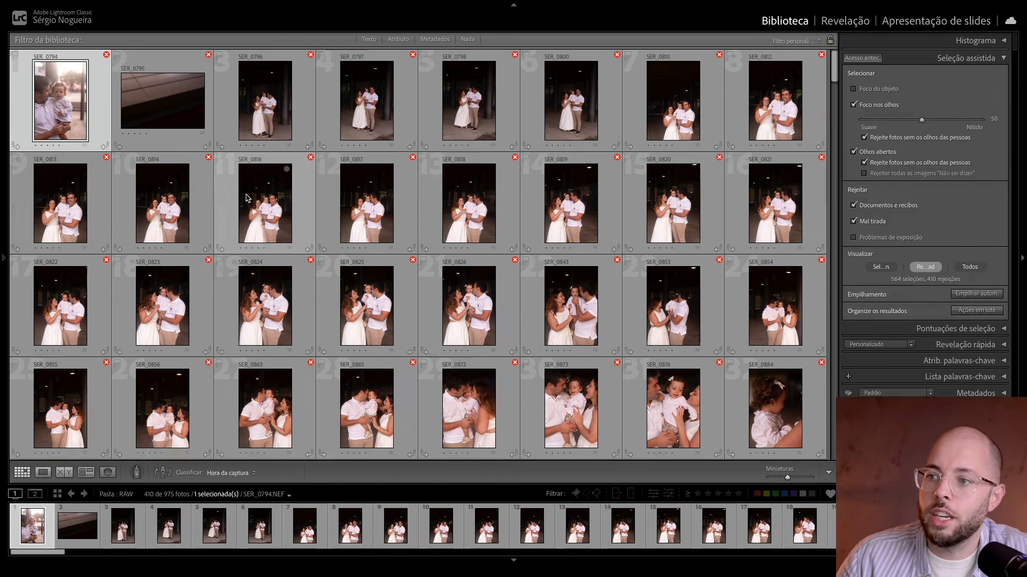
scroll(246, 197, down, 20)
scroll(246, 199, down, 20)
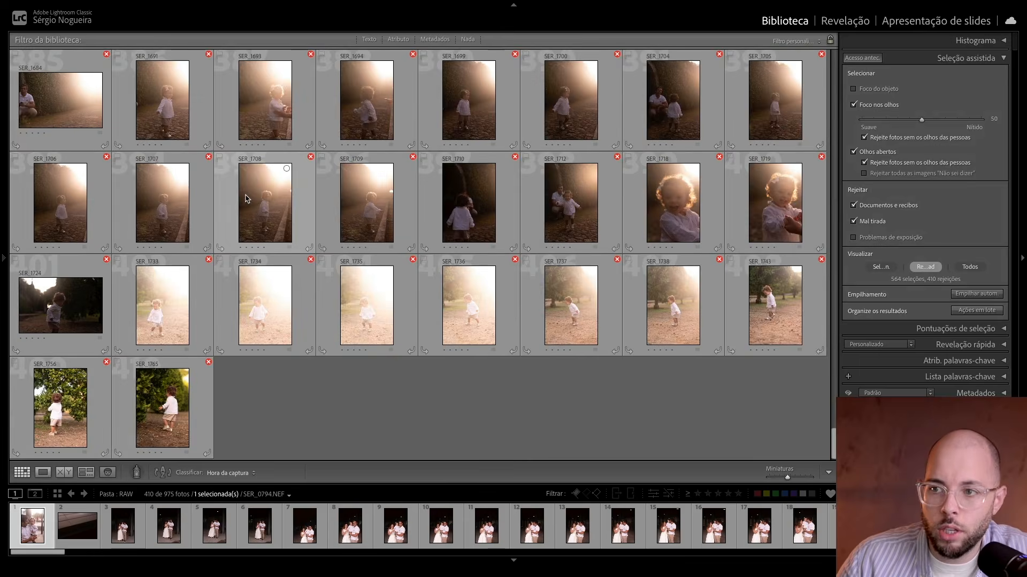
scroll(246, 198, up, 20)
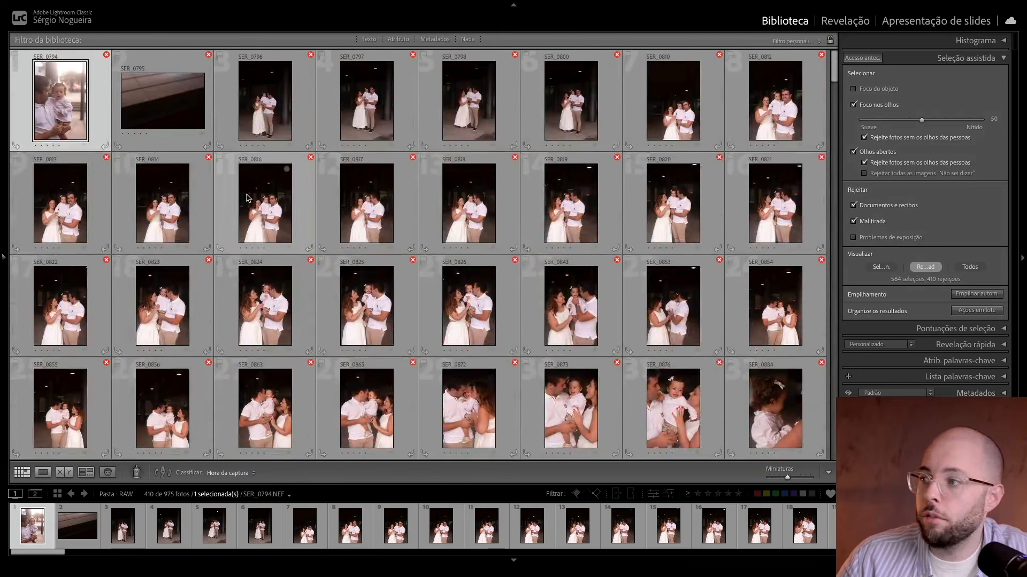
Step: Deselect the photos and apply a blue colour label to all rejected photos with the assisted-selection batch actions
key(ctrl+d)
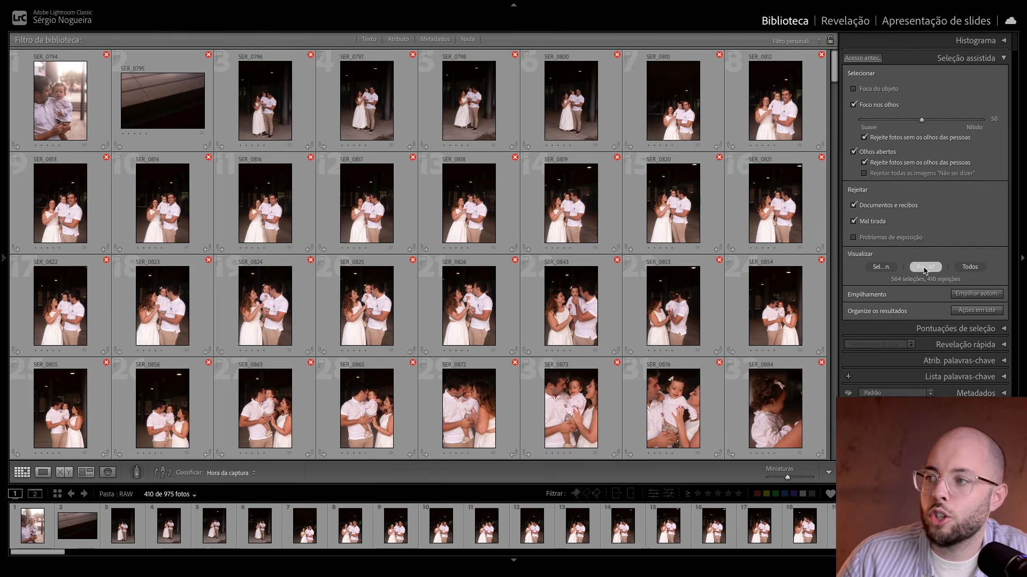
click(974, 312)
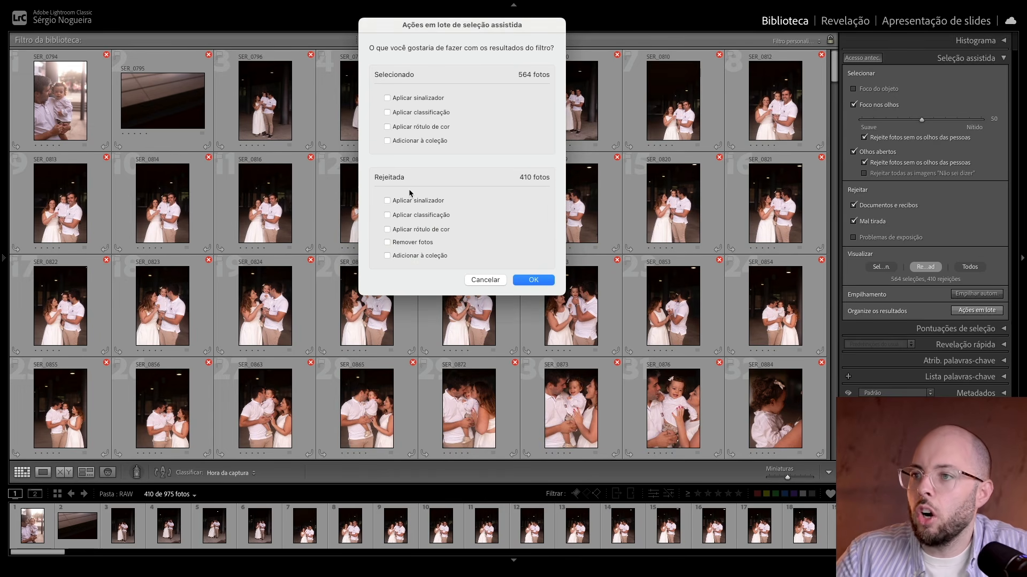
click(422, 230)
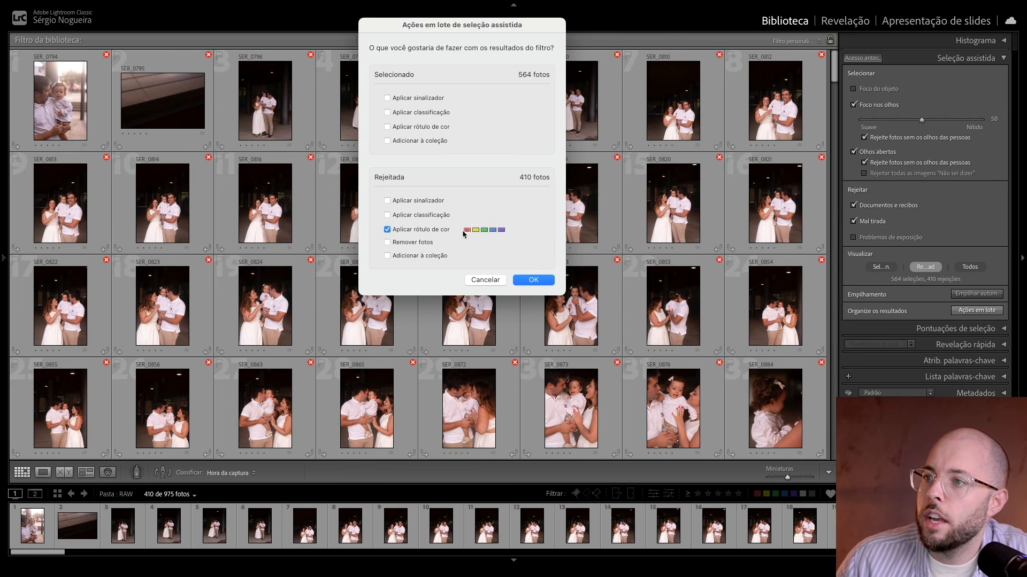
click(527, 282)
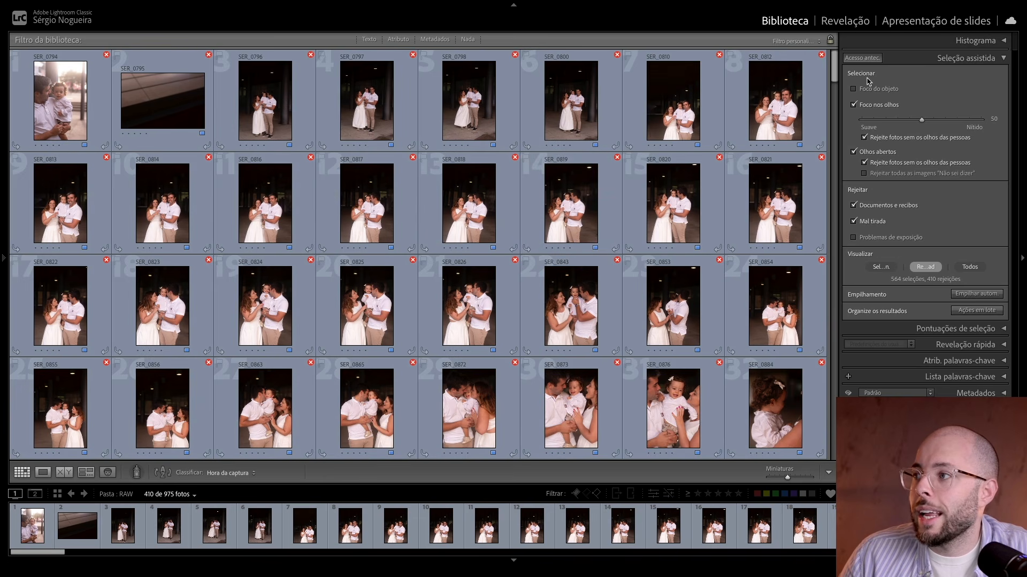
Step: Close Seleção assistida and look through the full photo set with its blue-labelled rejects
click(955, 59)
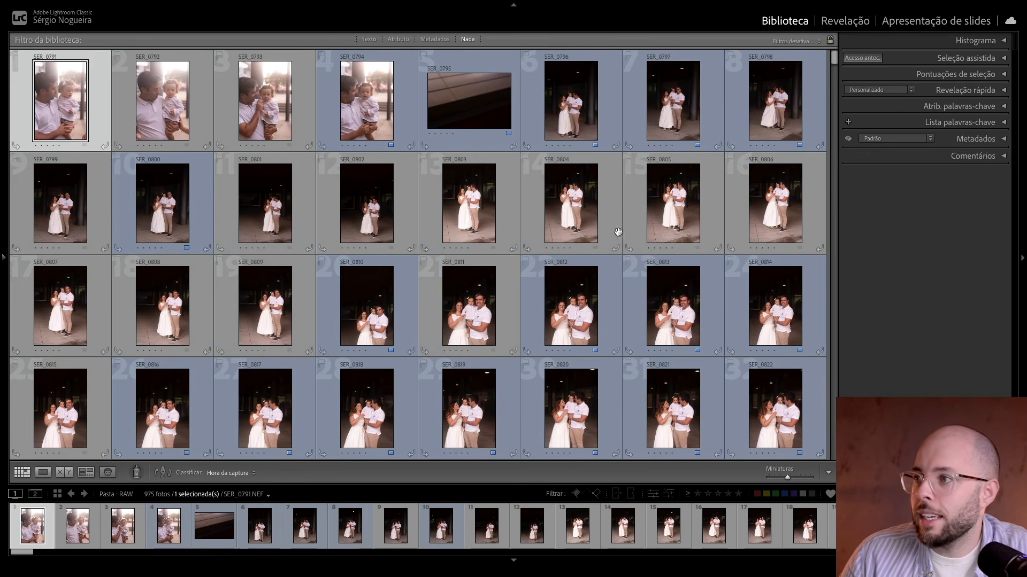
scroll(581, 211, down, 20)
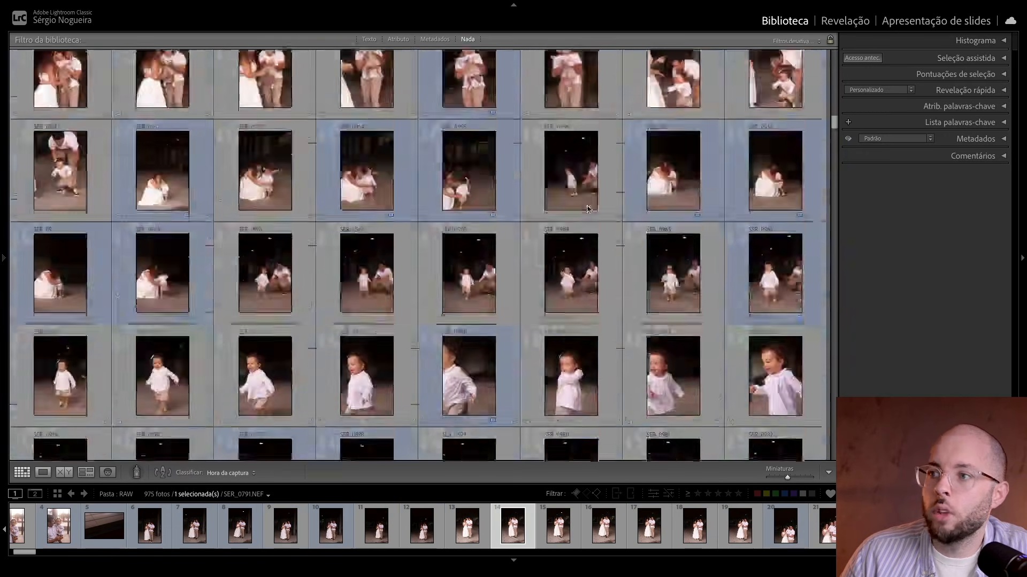
scroll(589, 208, up, 20)
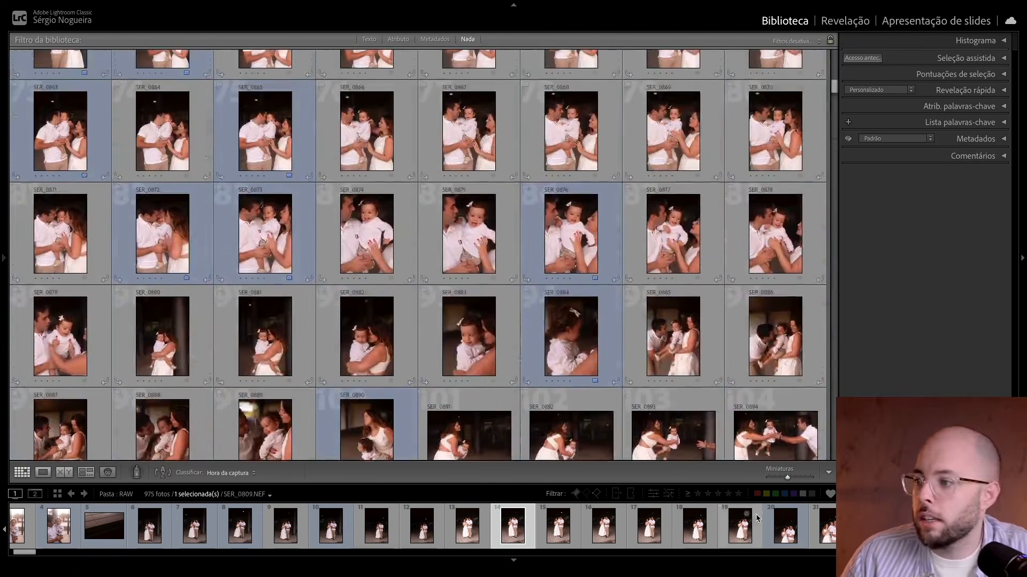
Step: Filter the library to blue-labelled photos and enlarge the grid thumbnails to three per row
click(784, 493)
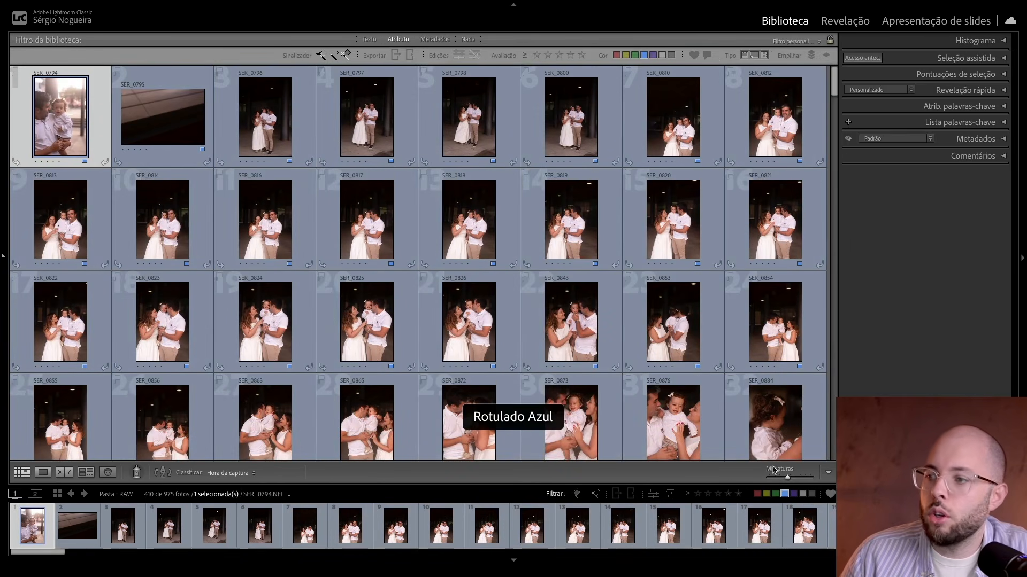
click(804, 478)
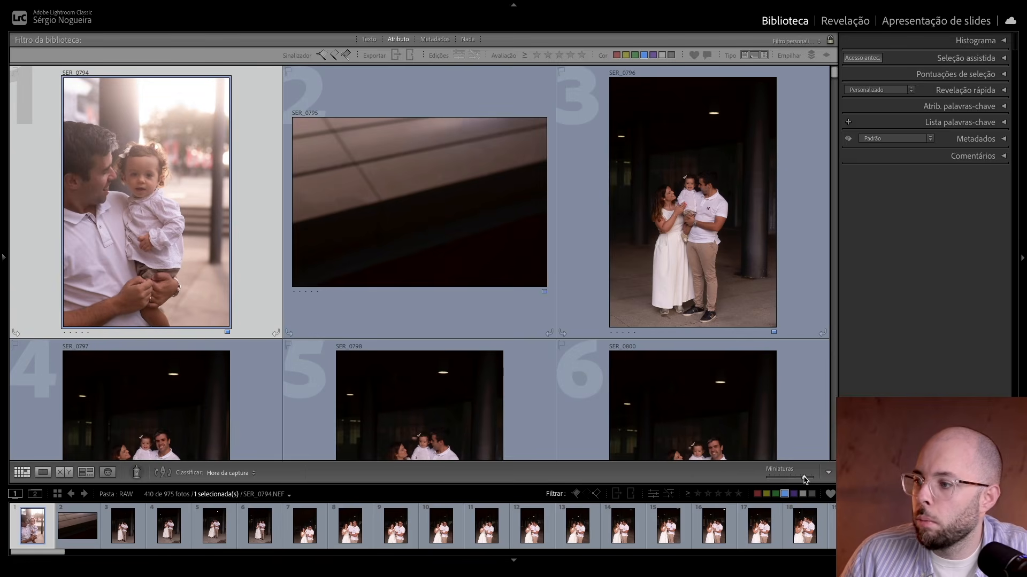
Step: Look through the blue-labelled photos and remove the blue label from SER_0825, where the father kisses the child
scroll(653, 252, down, 5)
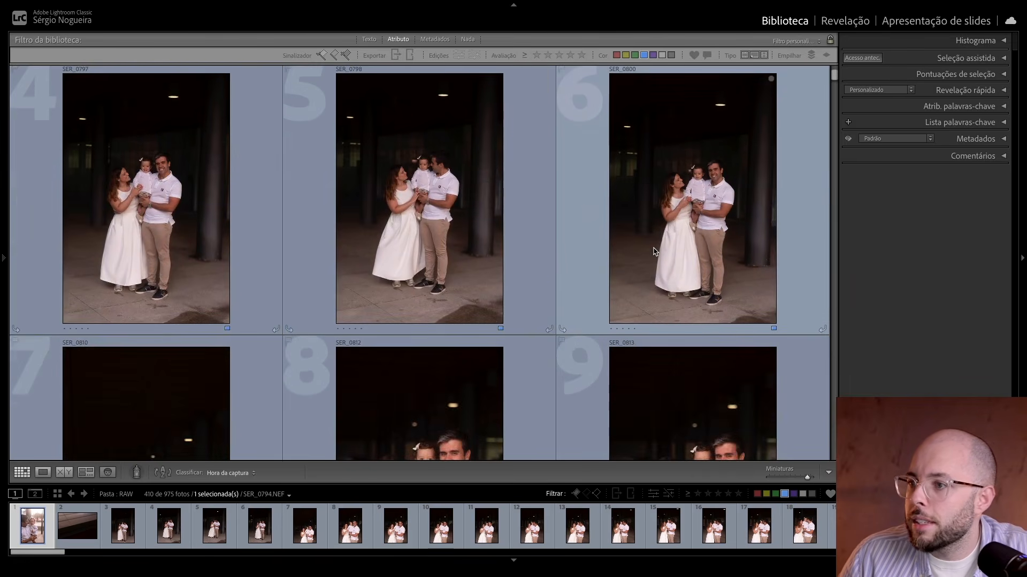
scroll(654, 251, down, 5)
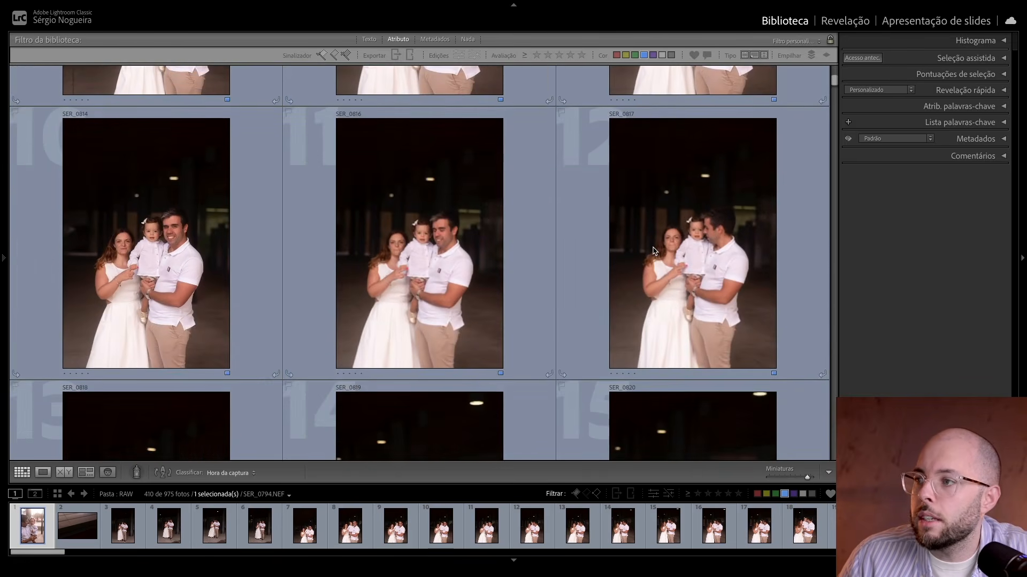
scroll(653, 250, down, 5)
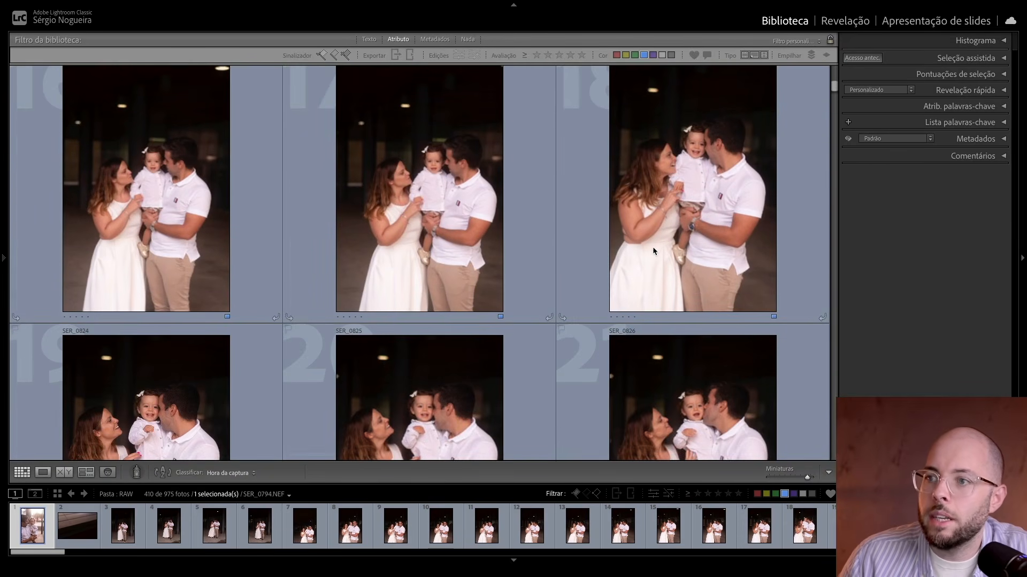
scroll(654, 250, down, 3)
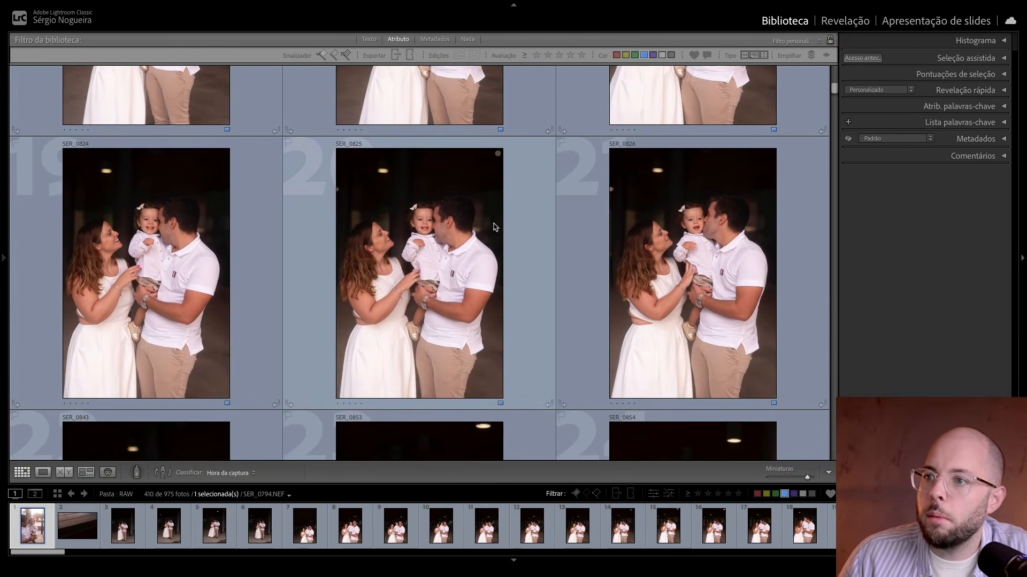
click(457, 227)
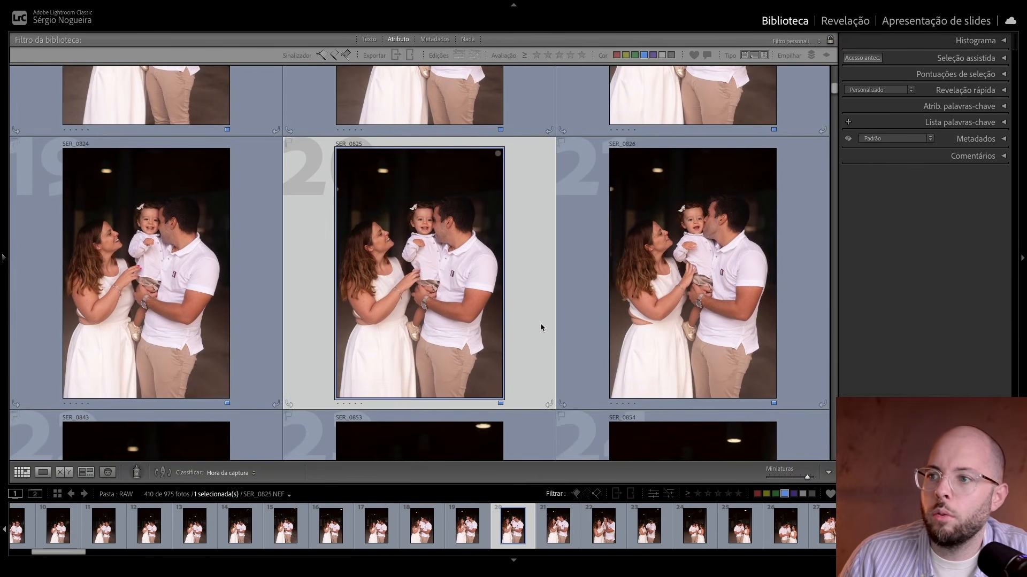
key(x)
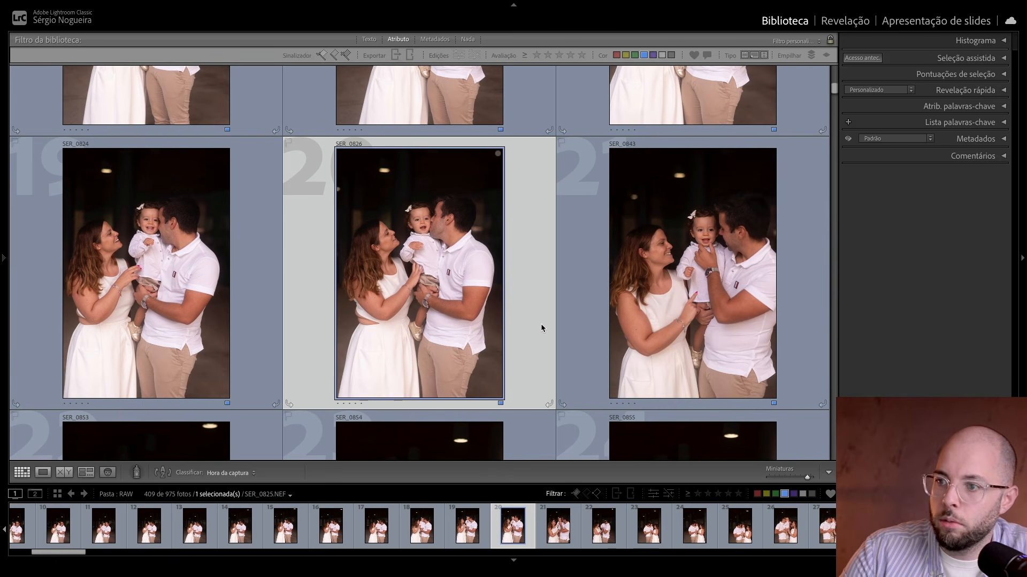
Step: Clear the blue-label filter, shrink the grid thumbnails to eleven per row and look through the full photo set
click(775, 493)
click(785, 494)
click(775, 494)
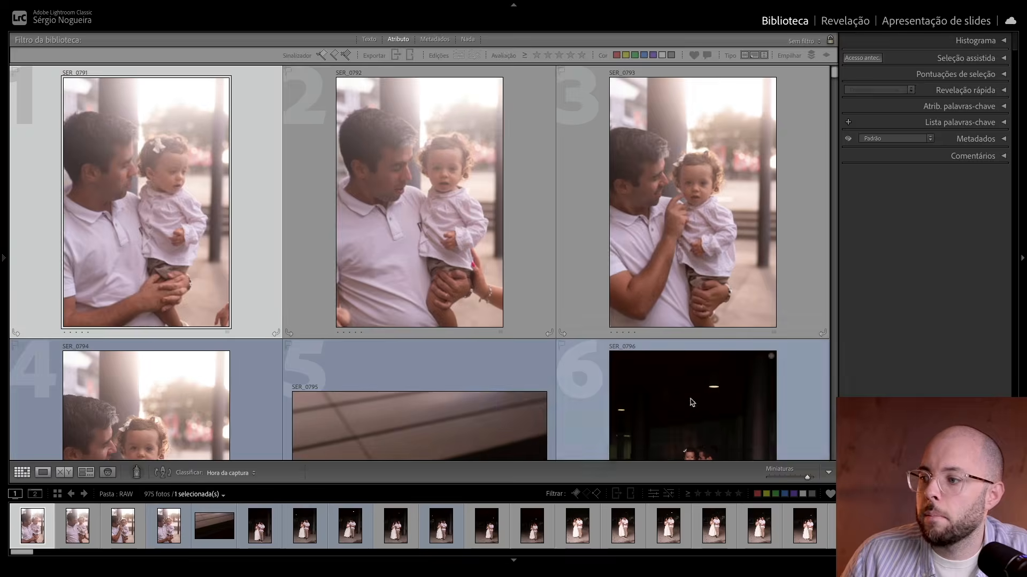
scroll(562, 293, down, 7)
scroll(560, 290, down, 3)
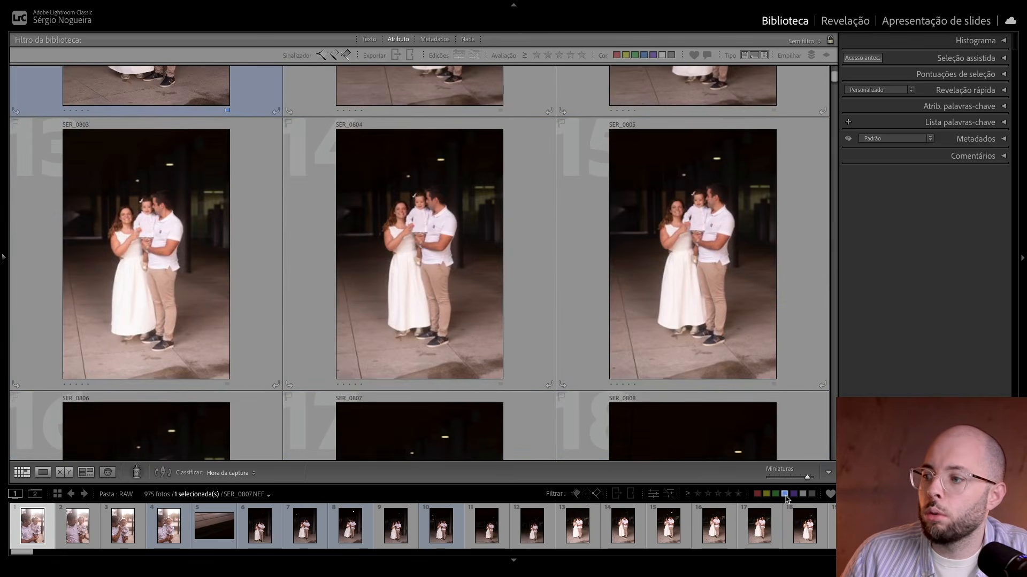
click(786, 477)
drag(787, 477, 781, 478)
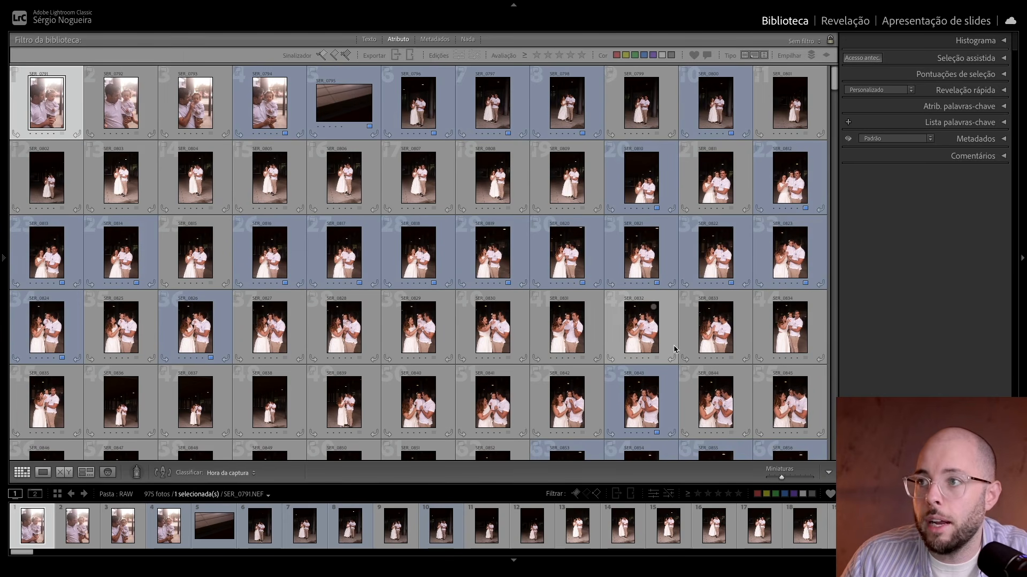
scroll(598, 306, down, 10)
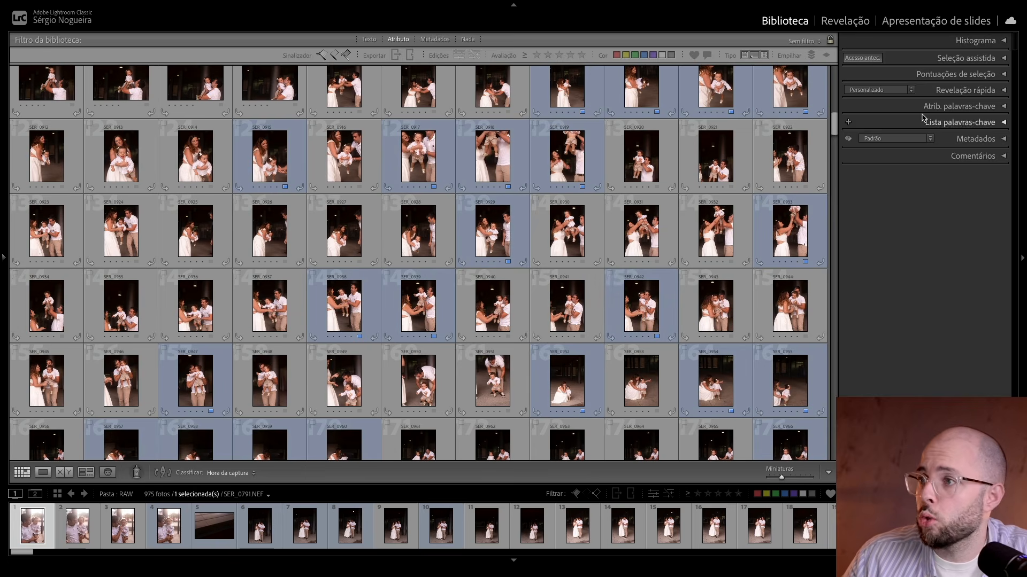
Step: Try automatic stacking of the rejected photos by visual similarity, shifting the similarity level towards more similar, and cancel it
click(966, 58)
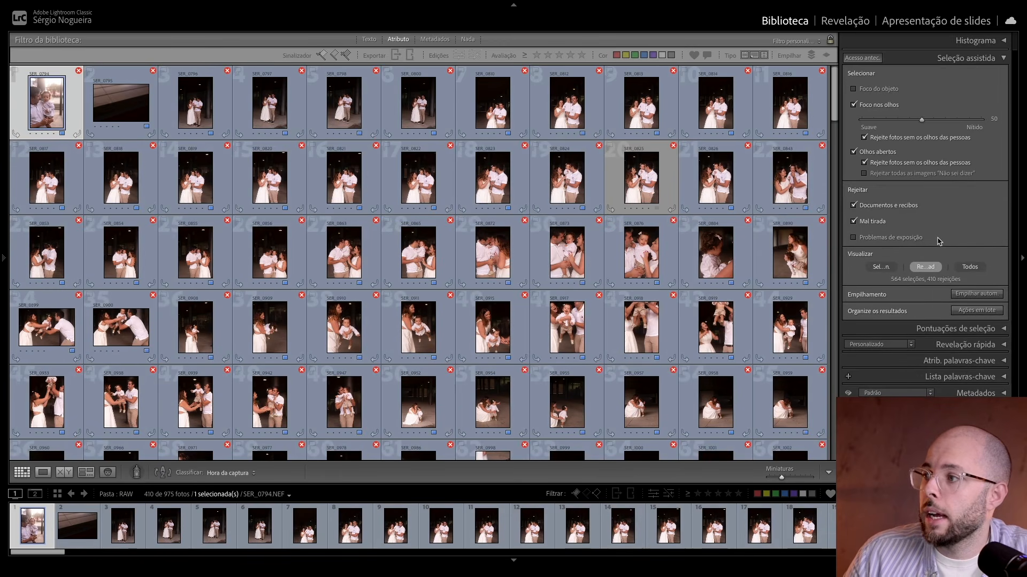
click(977, 294)
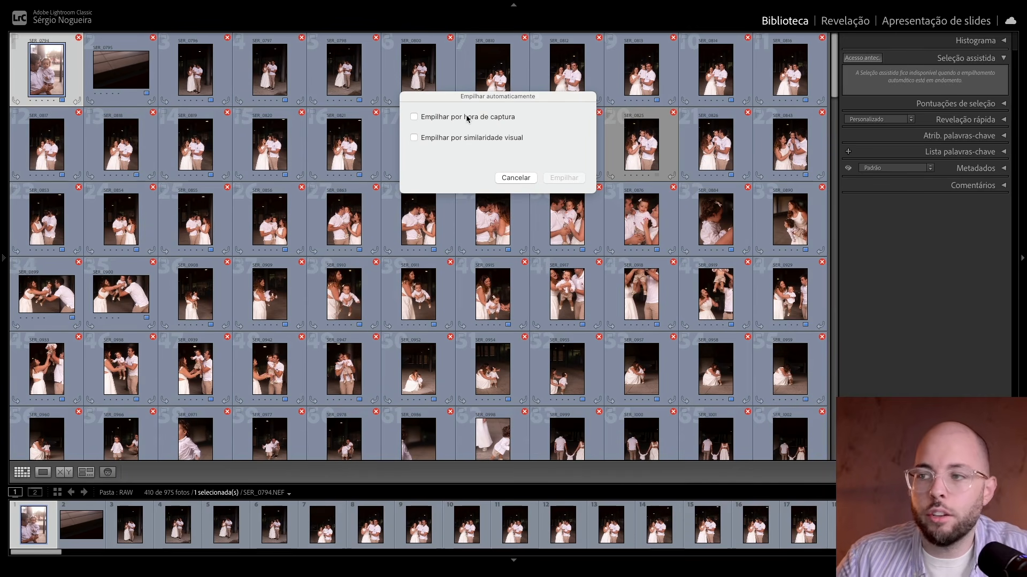
click(430, 139)
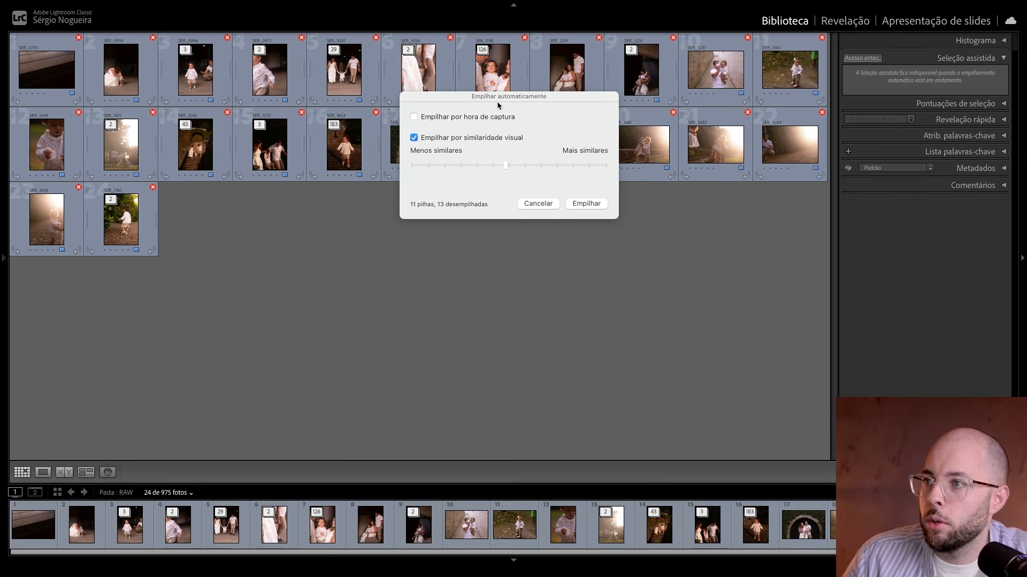
drag(499, 103, 492, 240)
drag(497, 307, 538, 307)
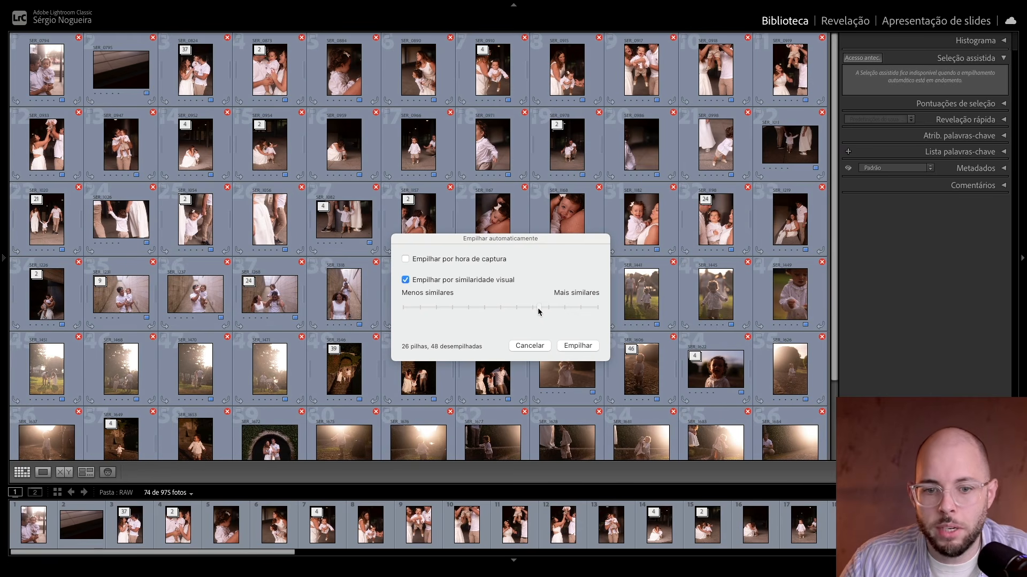
click(530, 346)
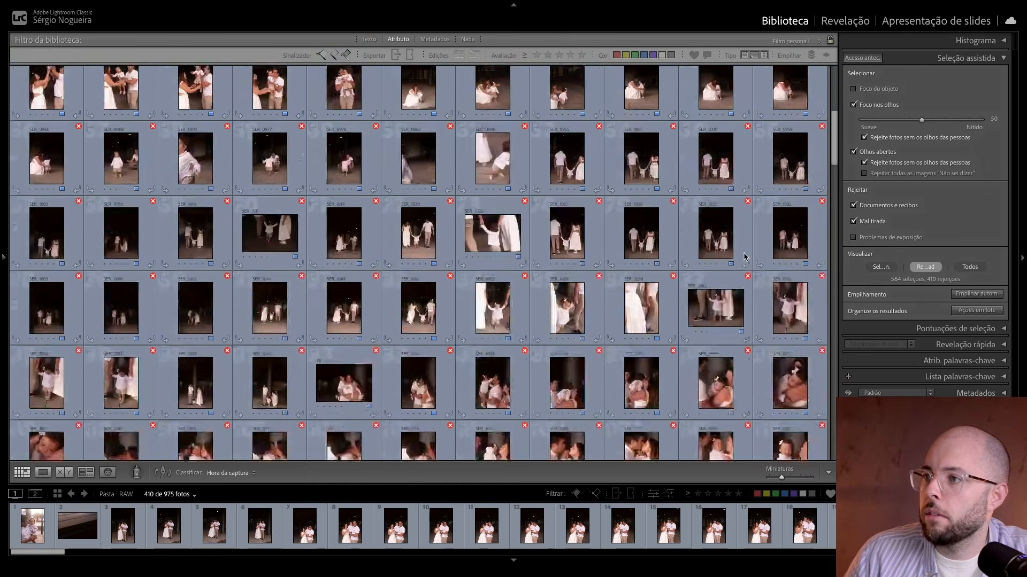
Step: Find the backlit park photo SER_1457 among the rejected photos and take it out of the rejected set
scroll(744, 257, down, 20)
click(641, 278)
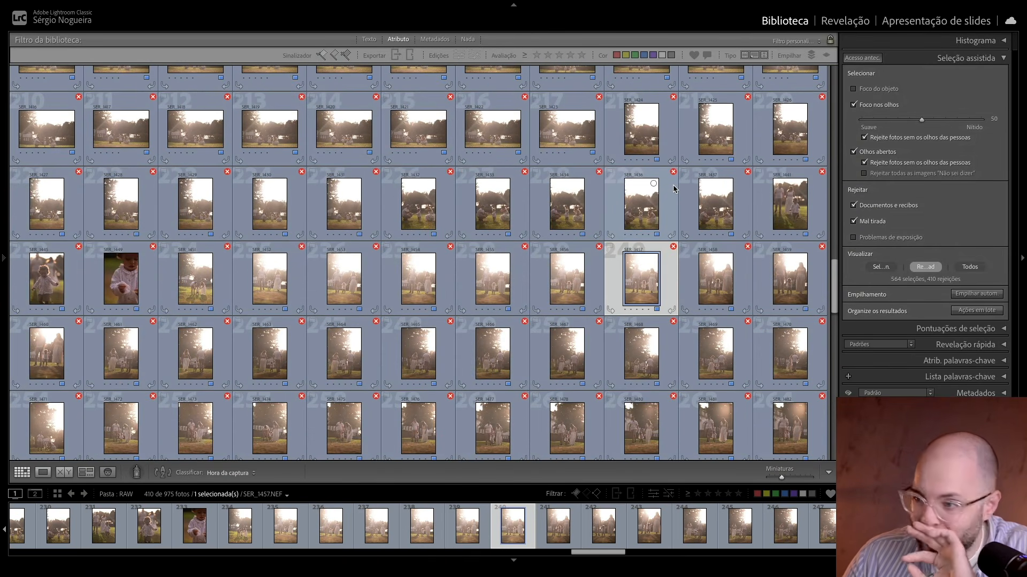
key(u)
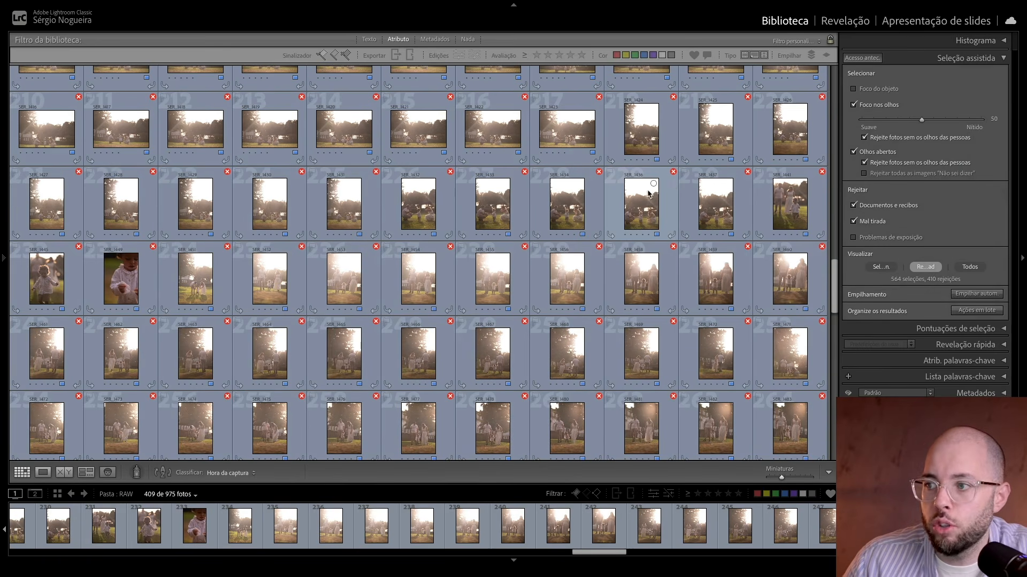
Step: Look through the other backlit rejected photos and open SER_1466 in Loupe view
scroll(437, 280, down, 3)
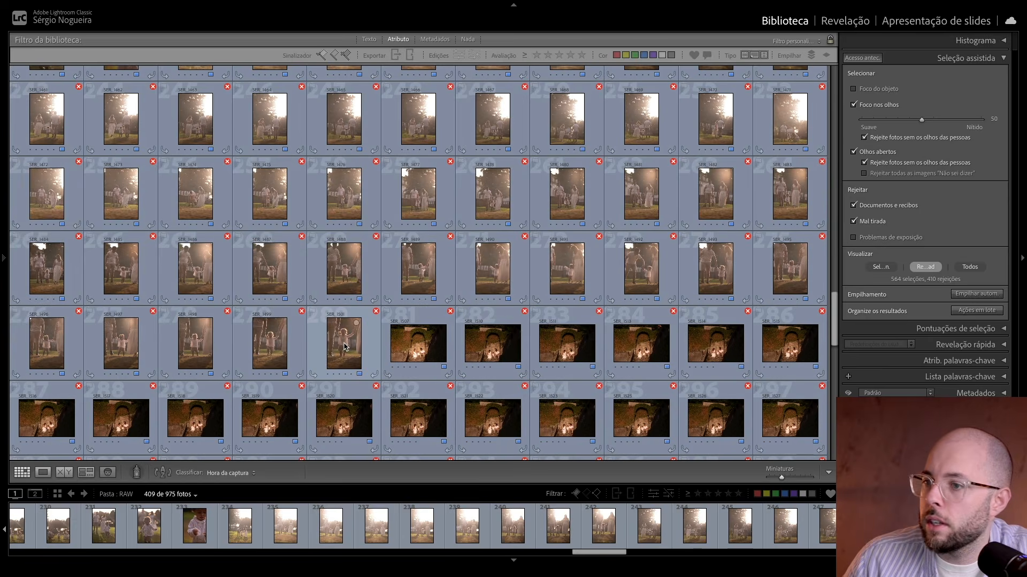
click(344, 347)
scroll(374, 310, up, 3)
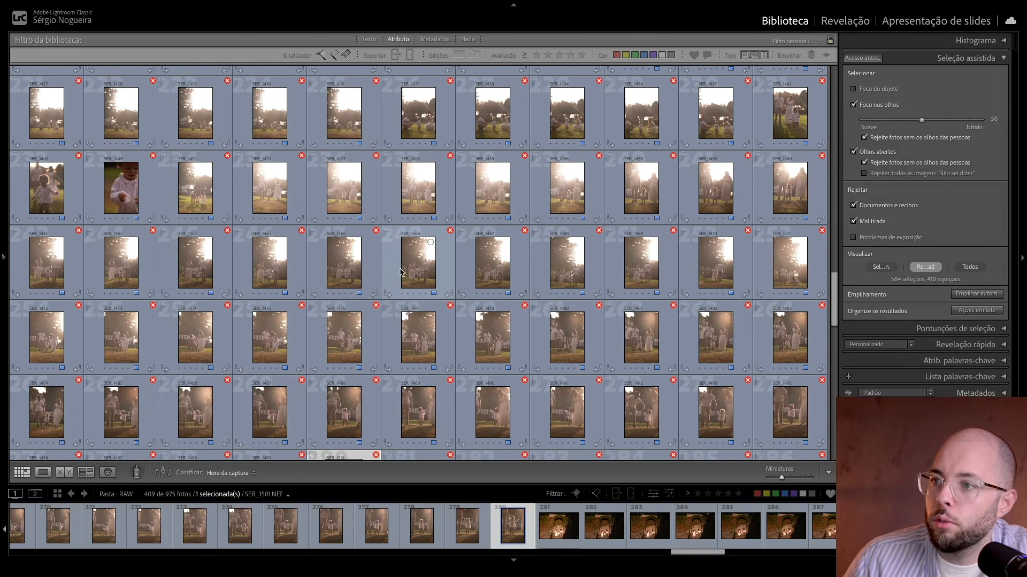
double_click(400, 272)
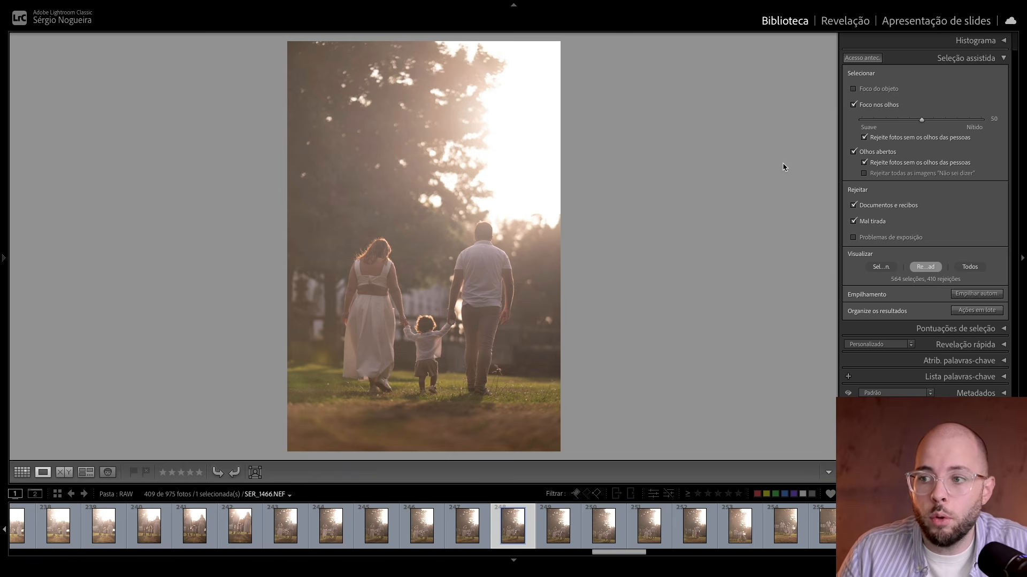
Step: Close Seleção assistida and develop SER_1466 with Desembaçar +65, Exposição +0,70, Contraste −23, Temperatura 5.601 and Colorir +24
click(901, 57)
click(852, 24)
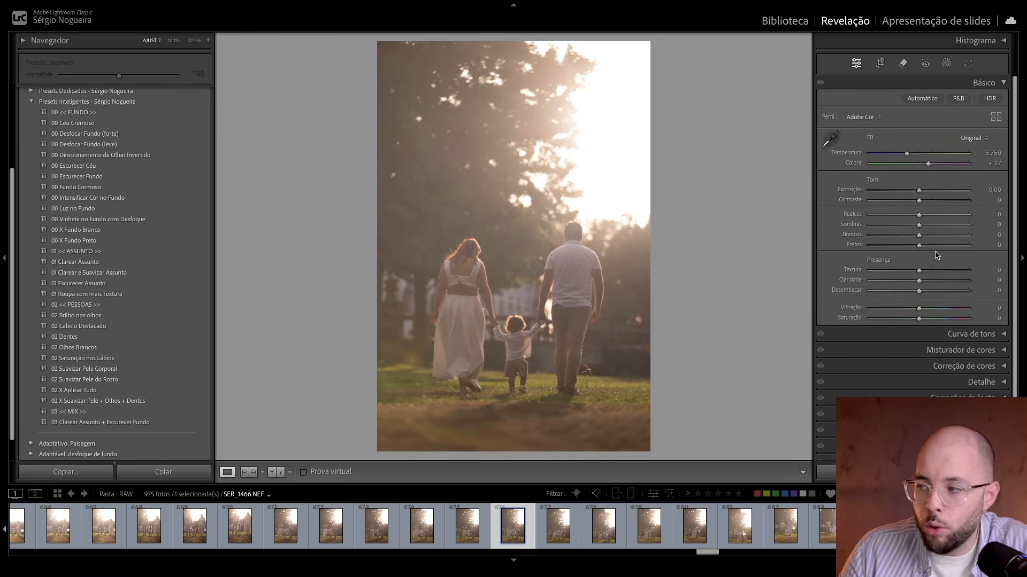
drag(919, 291, 947, 292)
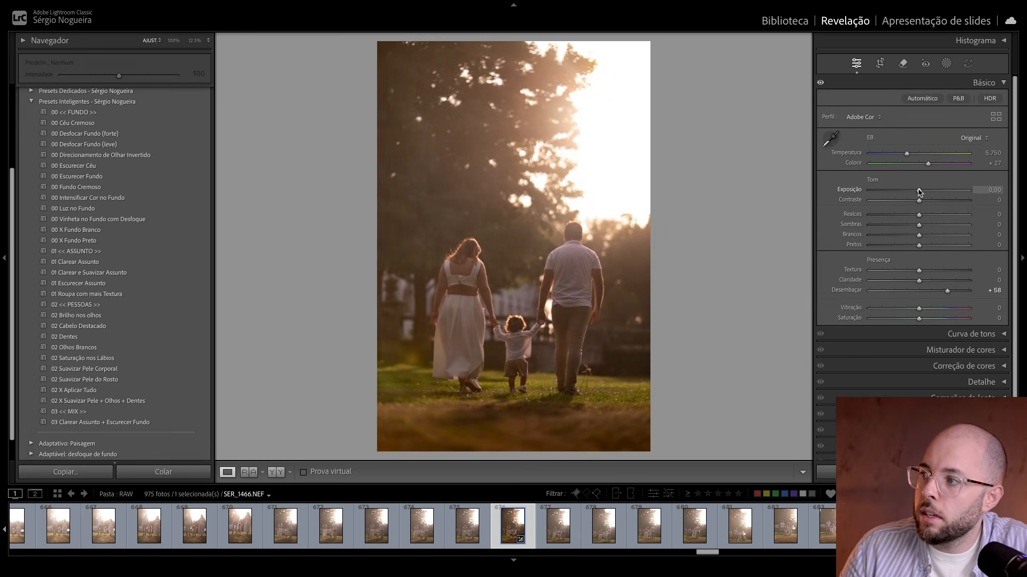
drag(919, 193, 923, 191)
drag(947, 292, 951, 293)
drag(923, 191, 908, 201)
drag(906, 154, 927, 167)
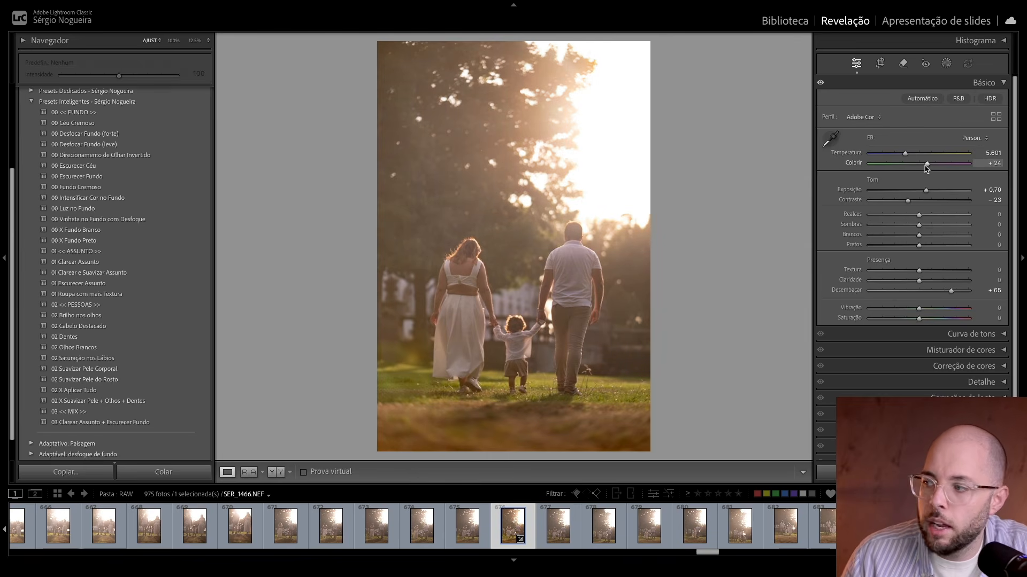
Step: Raise Desembaçar to +73 and Exposição to +0,80, and return to the library grid
drag(951, 291, 956, 293)
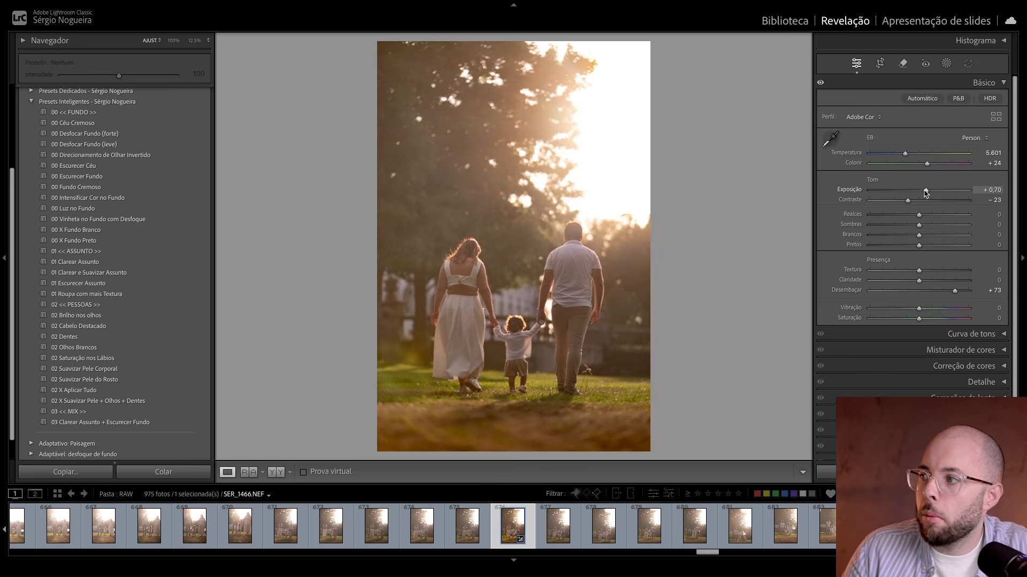
drag(926, 191, 927, 191)
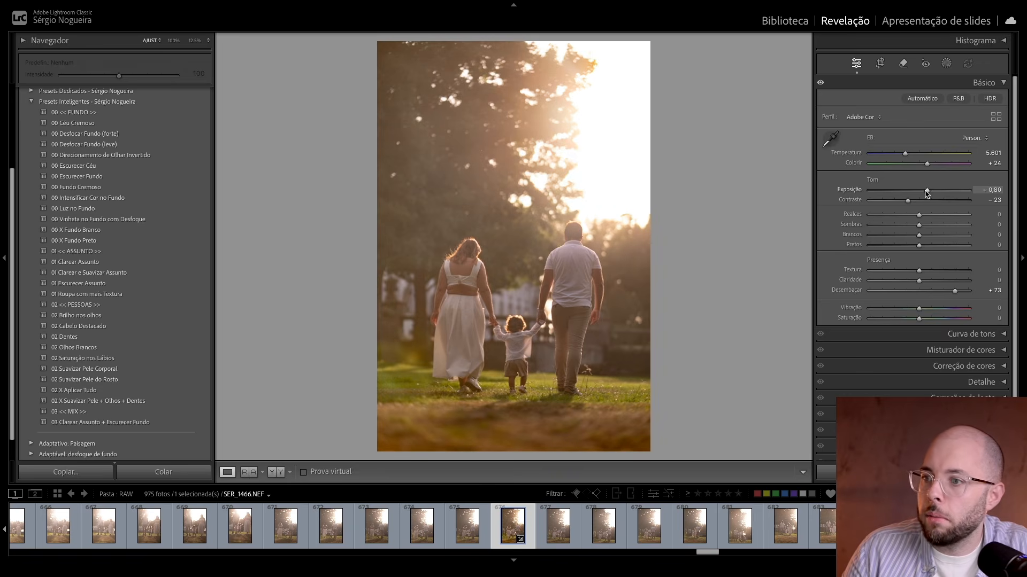
click(779, 23)
key(g)
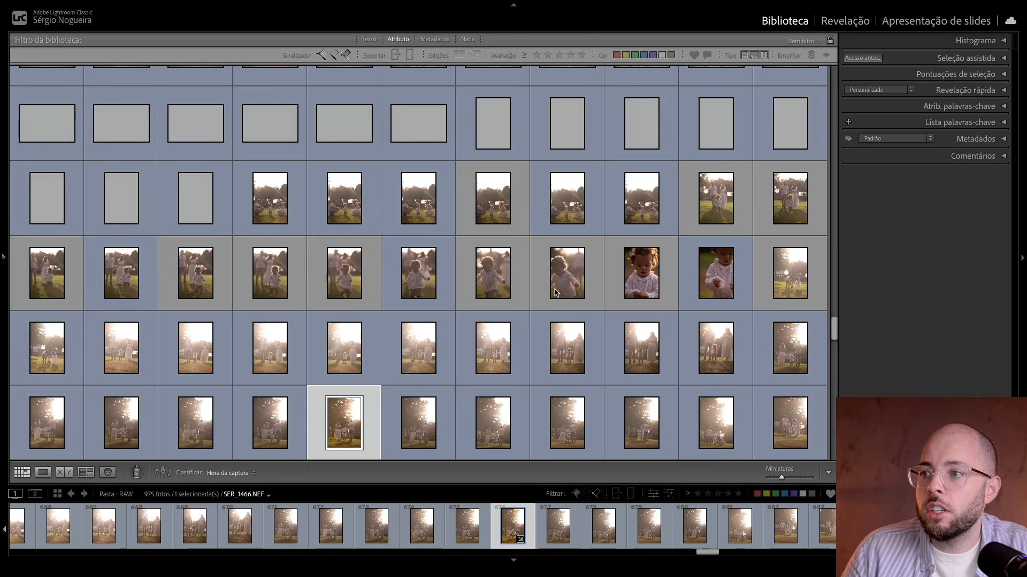